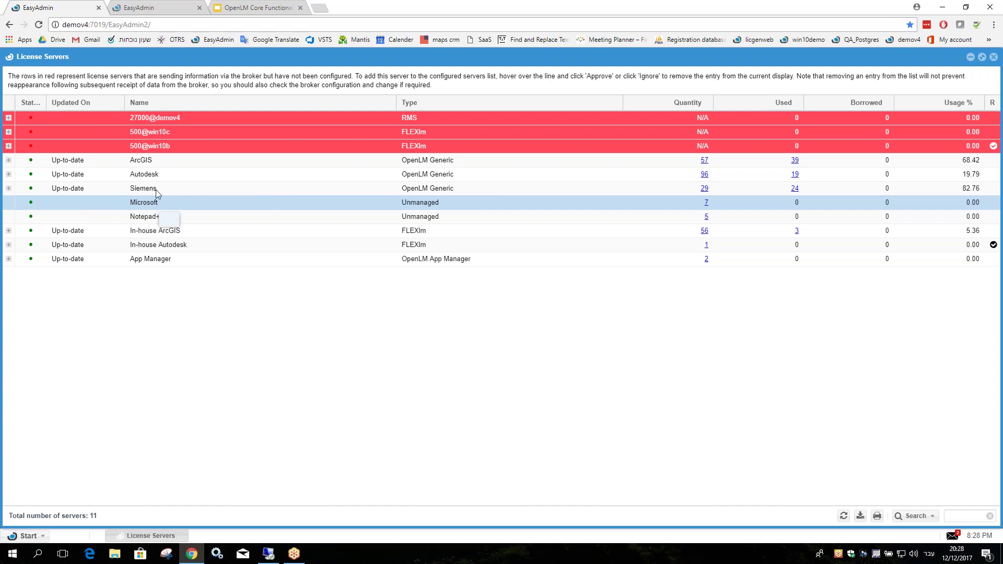
- Open the license list of the ArcGIS server and review each feature's total, used and available licenses
click(177, 166)
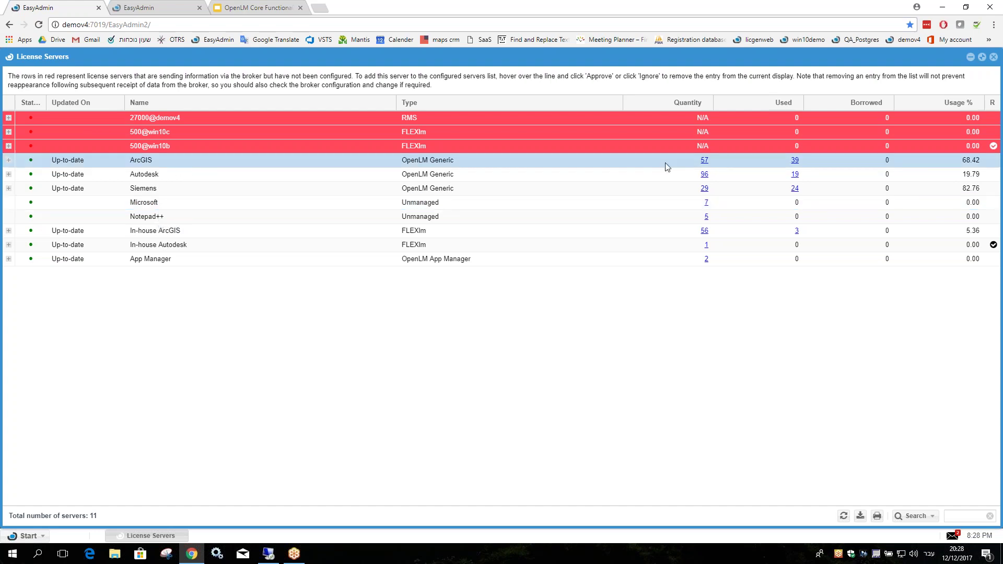
click(704, 161)
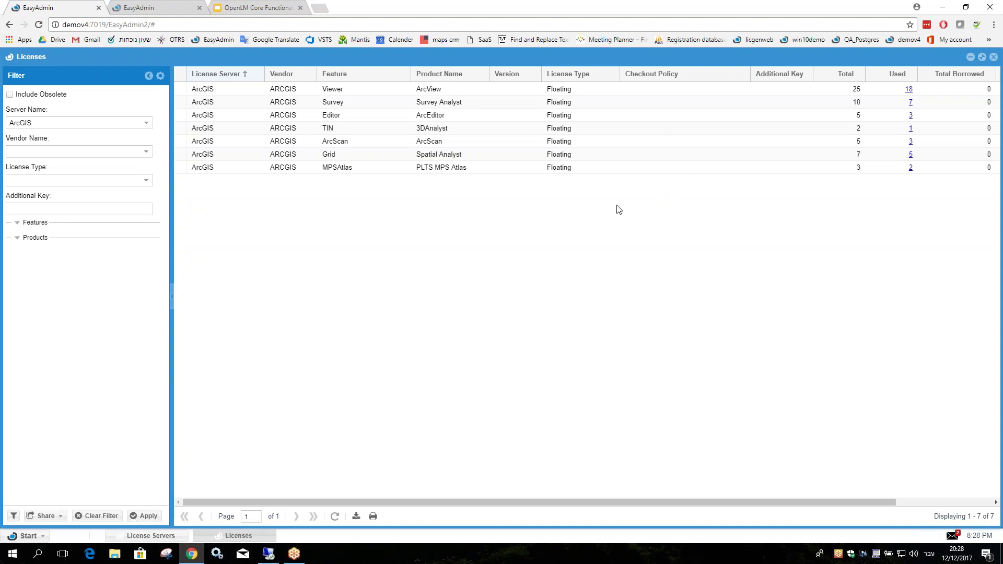
click(307, 91)
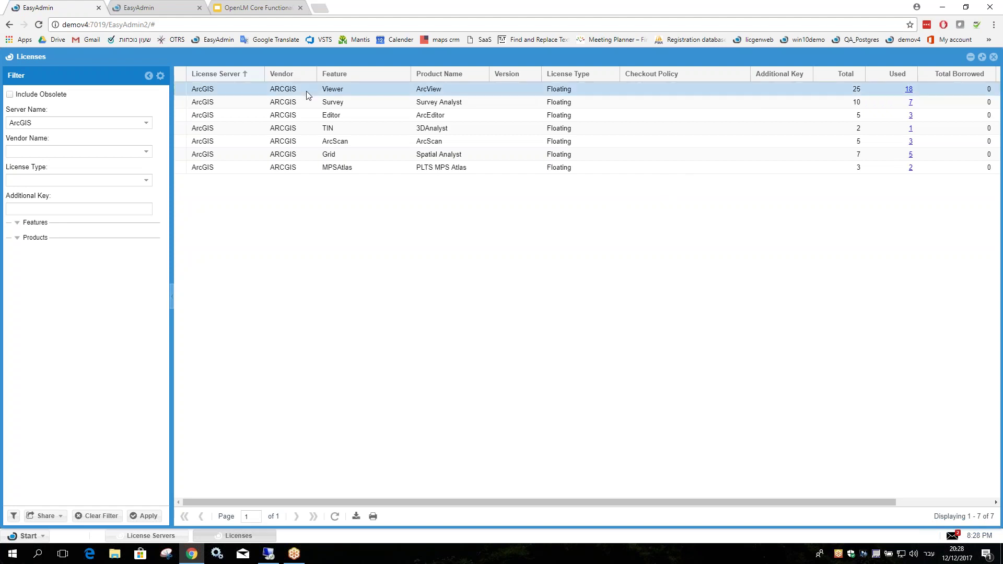
click(319, 166)
drag(481, 503, 577, 502)
click(747, 93)
click(747, 106)
click(747, 116)
click(746, 129)
click(746, 142)
click(742, 166)
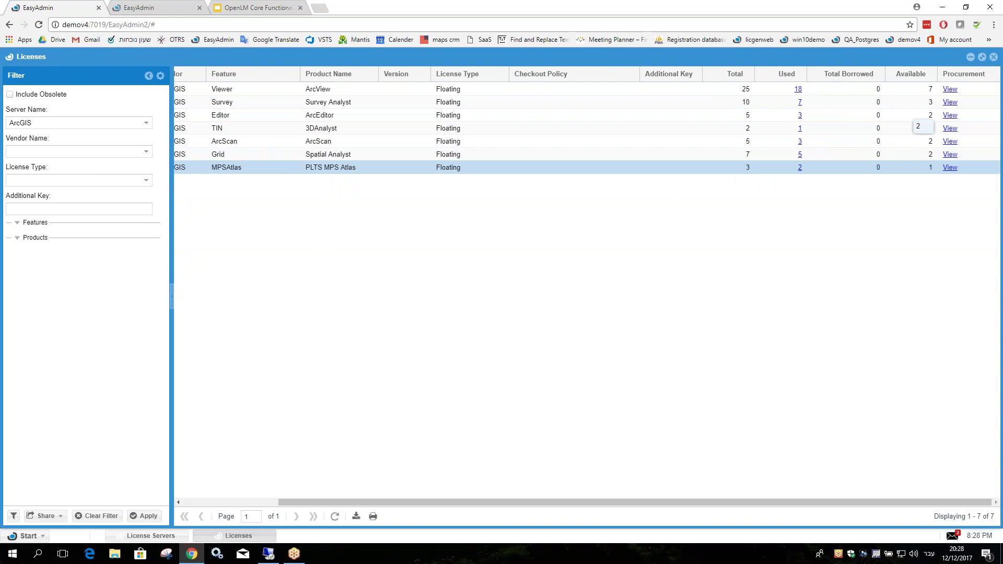
- Open the Viewer feature's procurement details and remove the feature filter to list the licenses of all servers
click(952, 89)
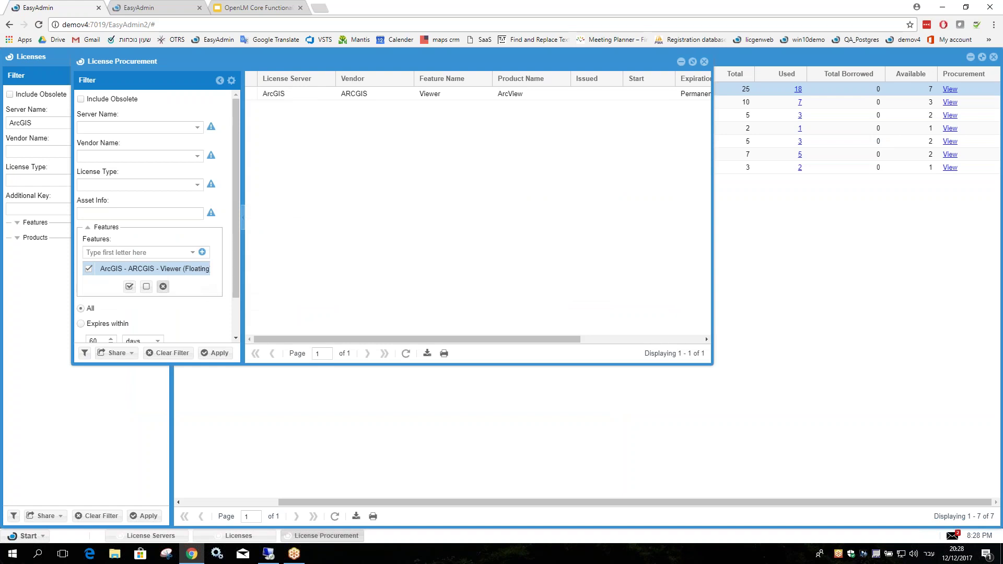
click(163, 286)
drag(524, 340, 650, 339)
scroll(510, 250, down, 3)
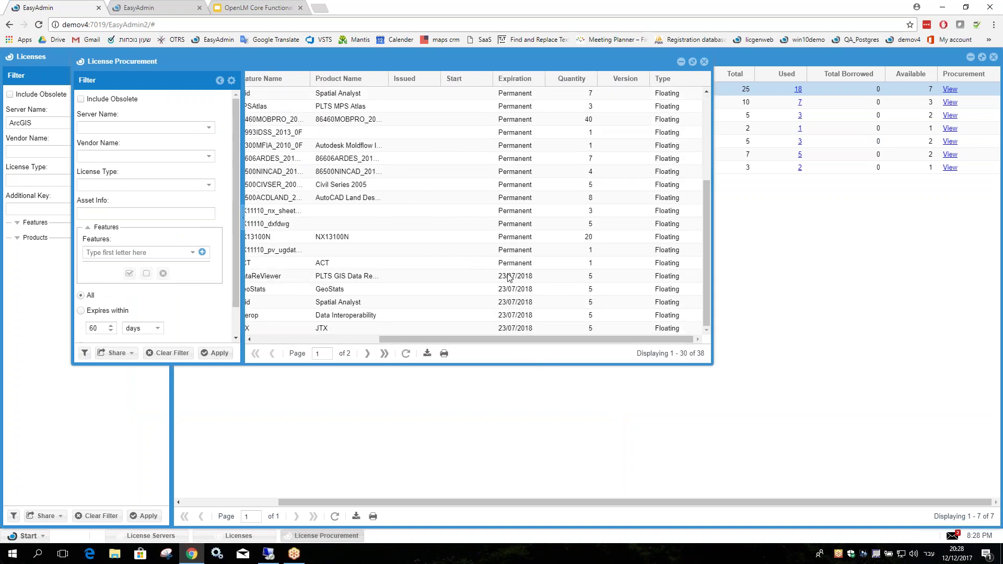
- Examine the expiration dates, products, vendors and license servers in the procurement list, and close it
scroll(510, 278, up, 3)
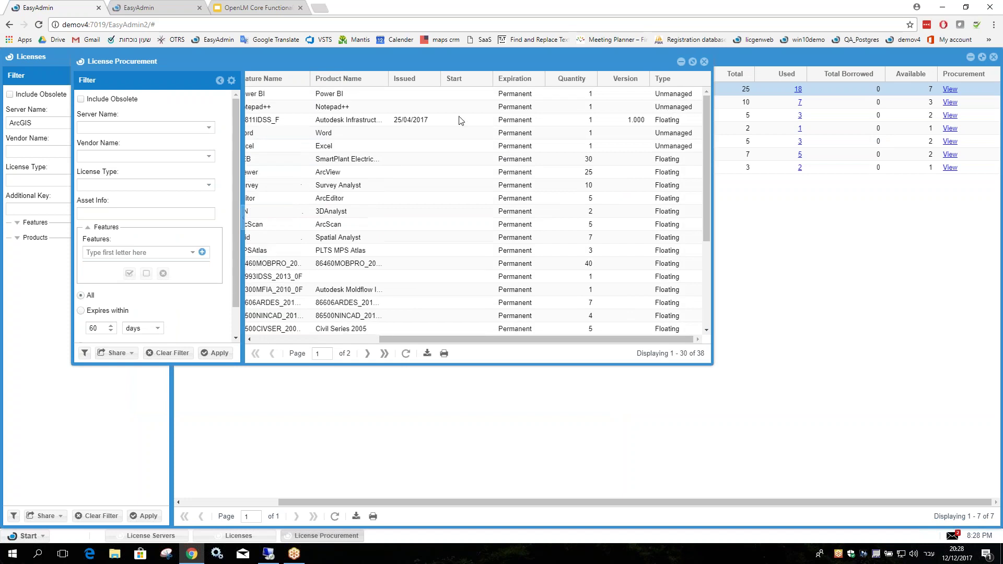
click(524, 95)
scroll(517, 211, down, 3)
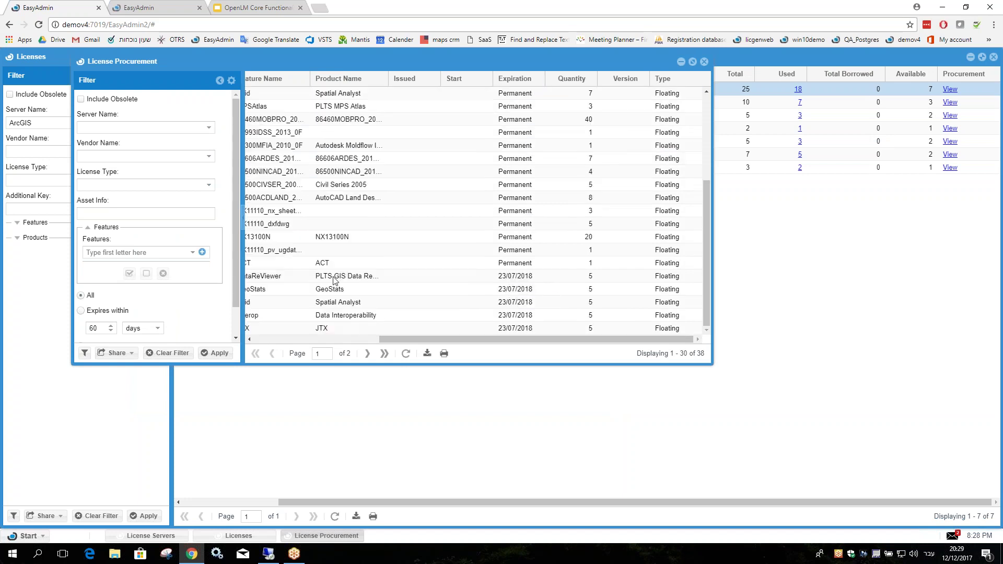
click(358, 291)
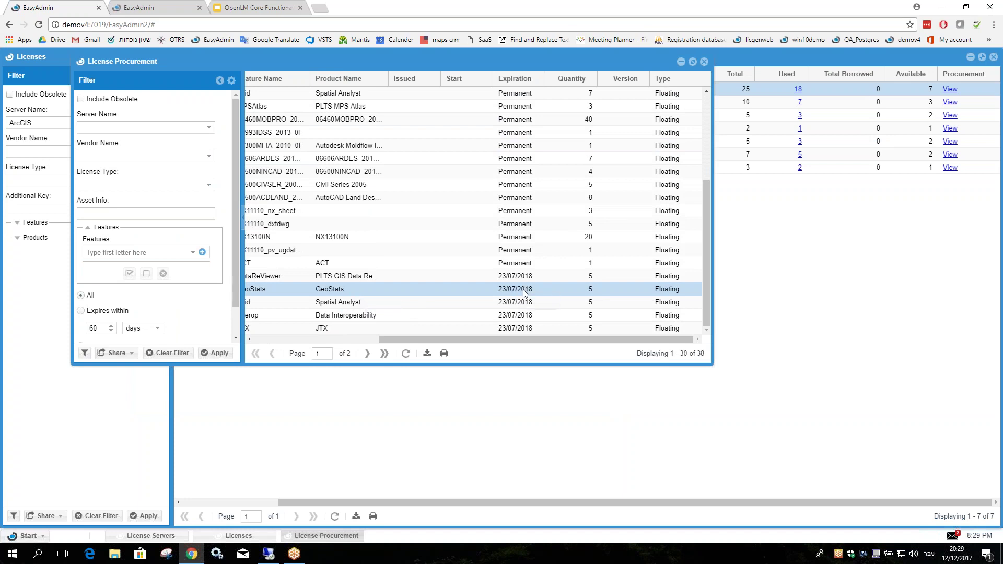
drag(535, 340, 552, 298)
drag(506, 340, 436, 340)
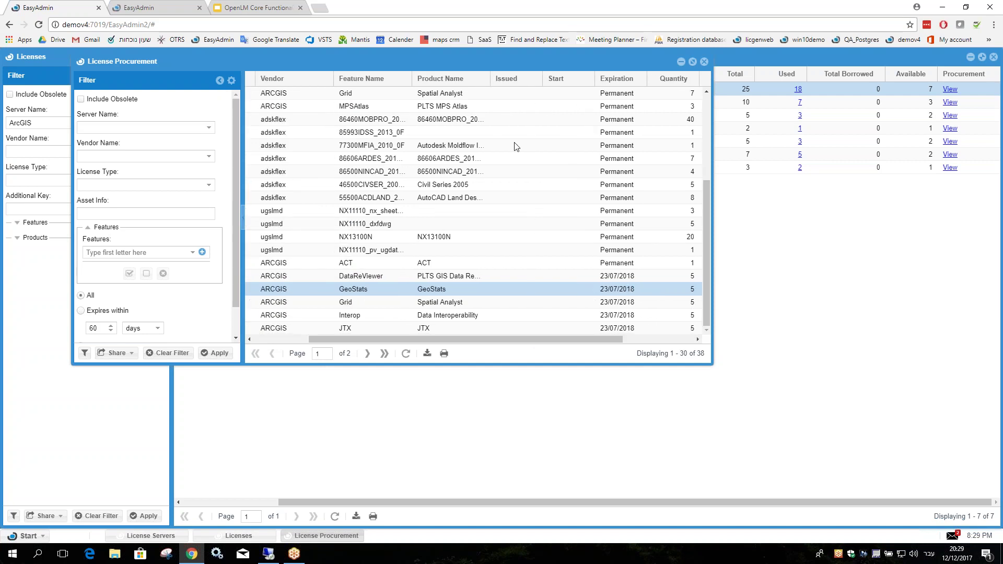
drag(404, 340, 348, 340)
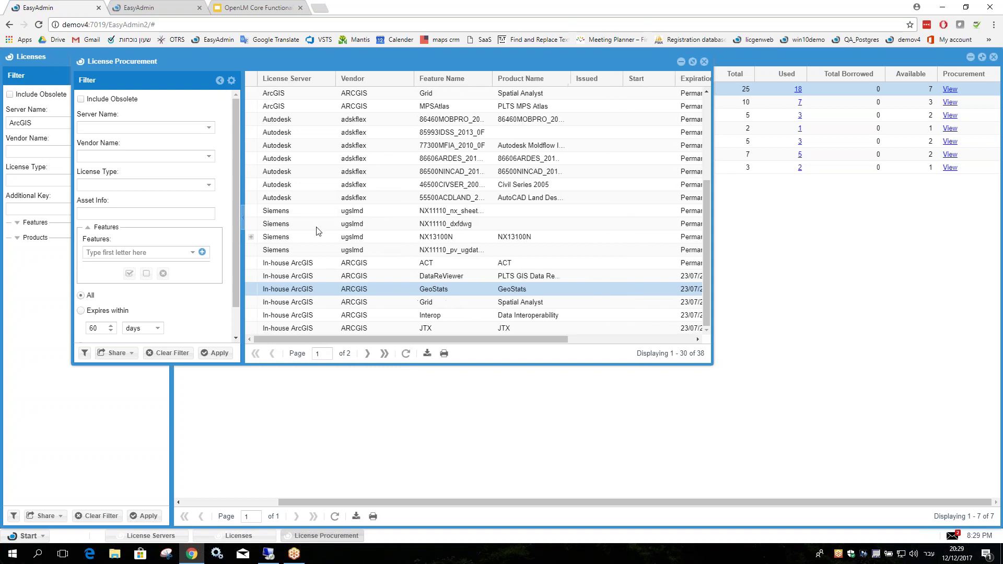
scroll(321, 276, up, 5)
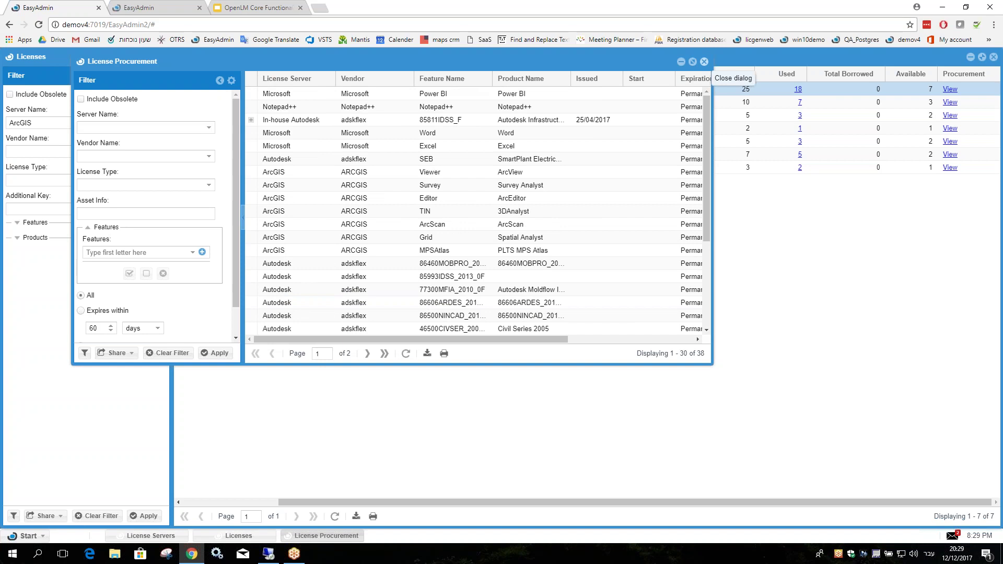
click(704, 62)
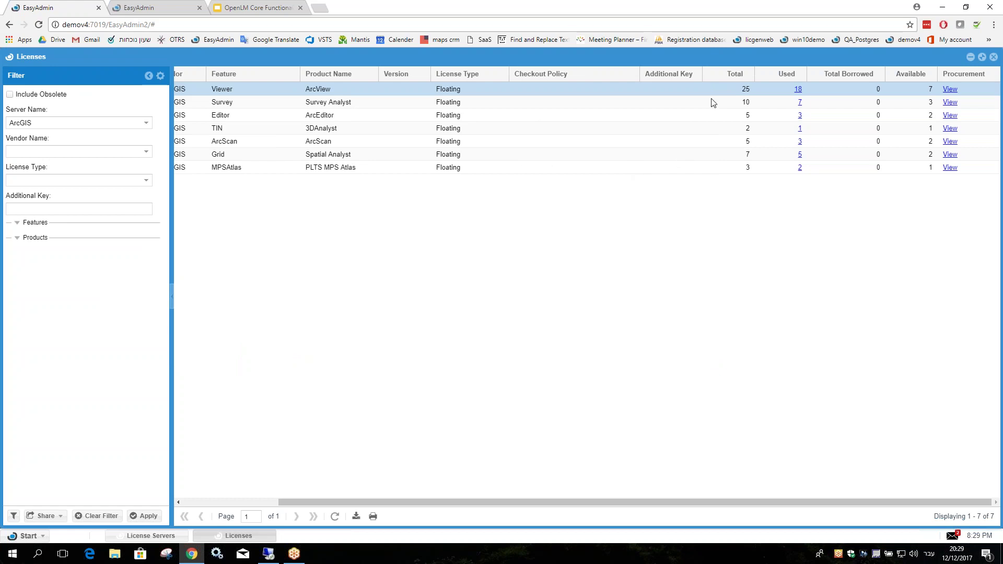
- View the users currently consuming the ArcGIS Viewer licenses and close the list
click(799, 90)
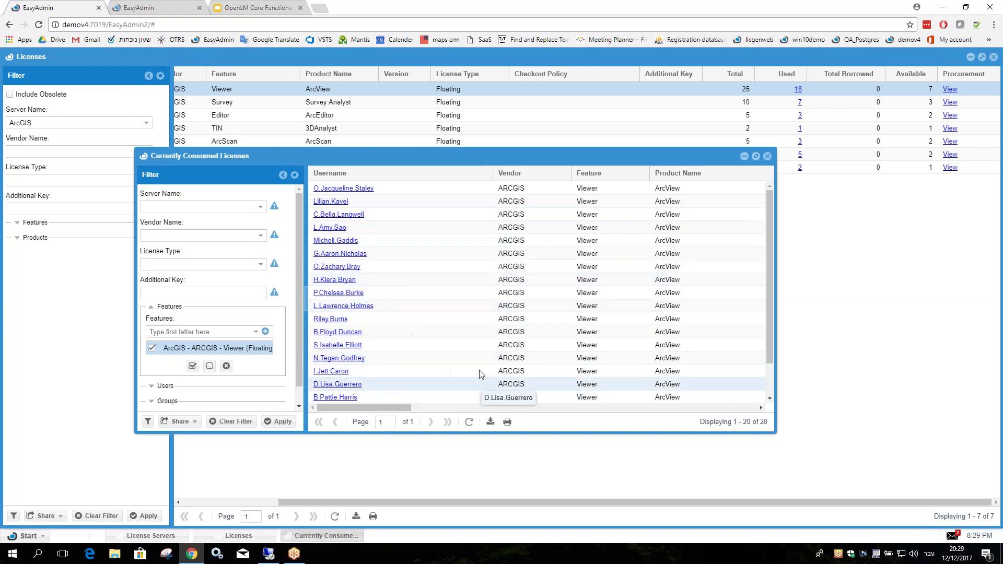
scroll(460, 368, down, 1)
scroll(465, 350, up, 1)
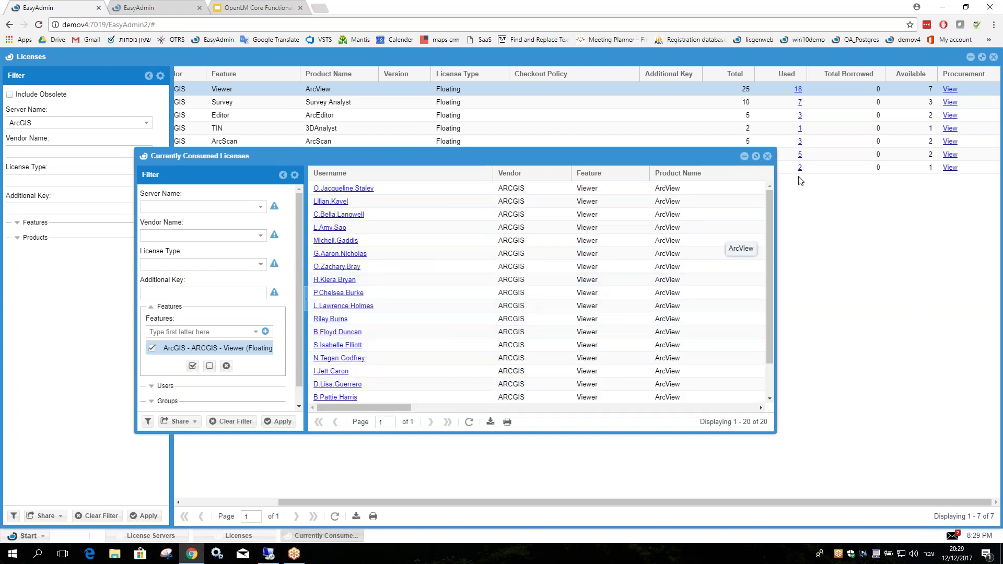
click(768, 156)
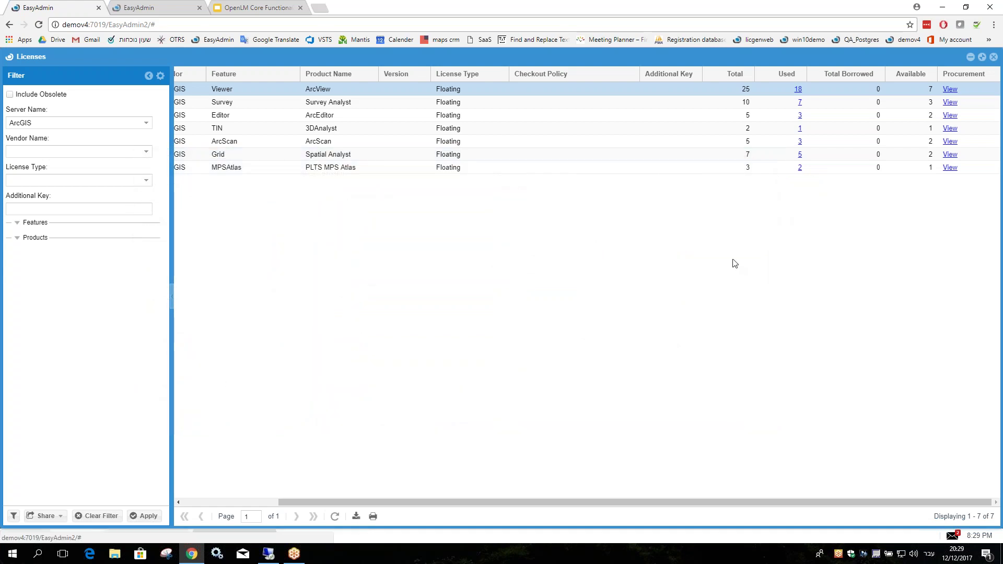
- Reopen the Viewer's consumed licenses, check workstations, durations, idle times and removal options, and return to the license servers list
click(799, 89)
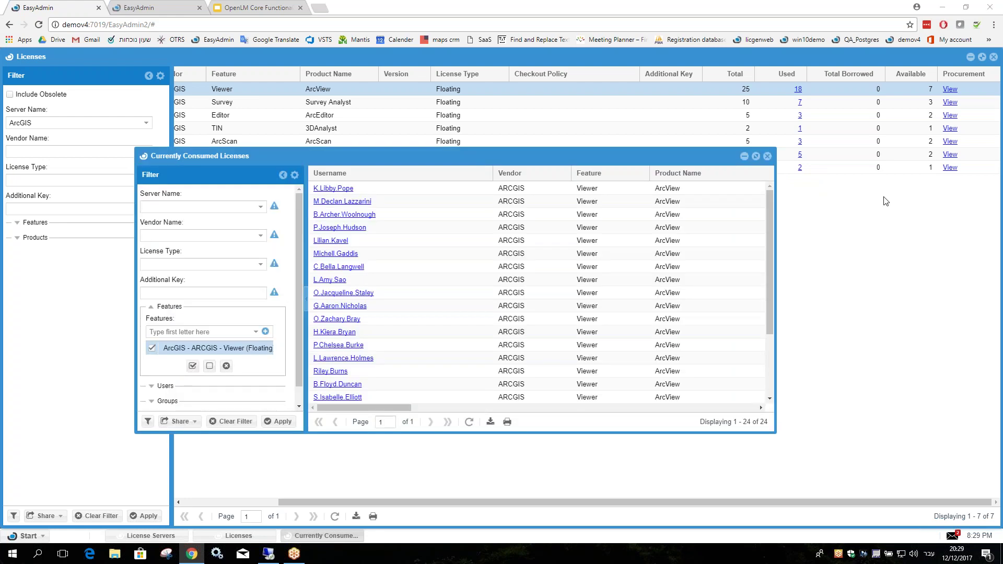
drag(378, 411, 547, 402)
scroll(535, 361, down, 3)
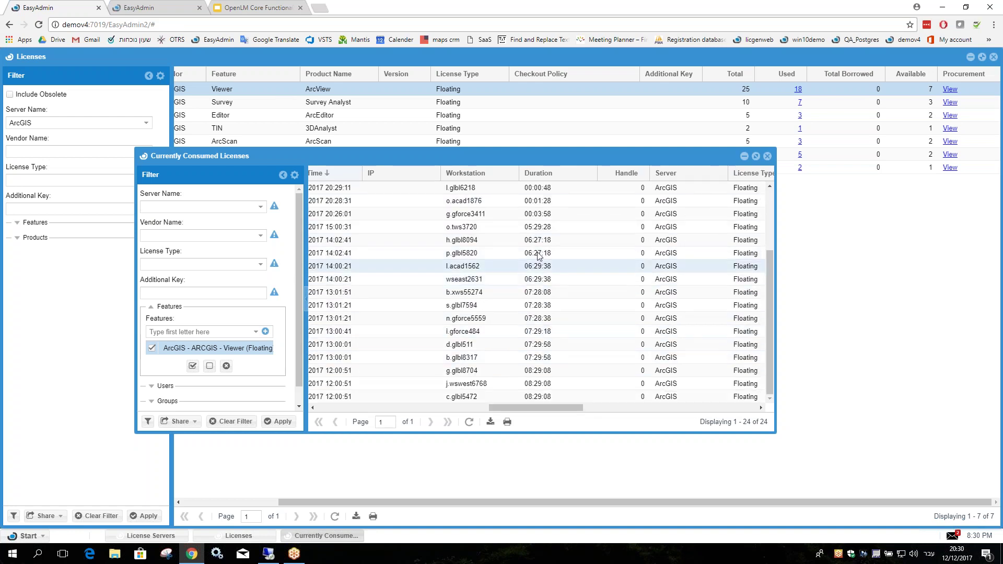
click(538, 399)
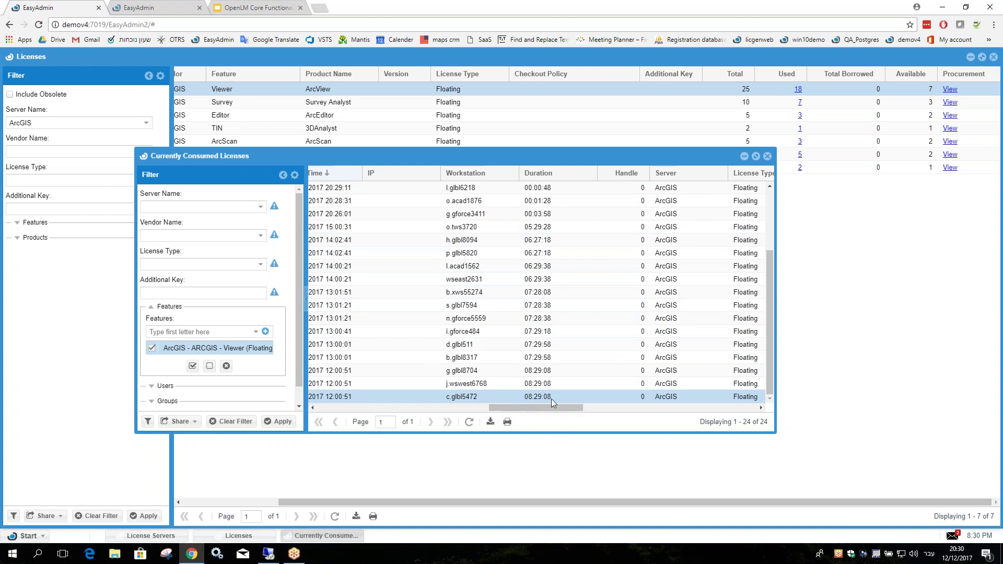
drag(534, 407, 669, 396)
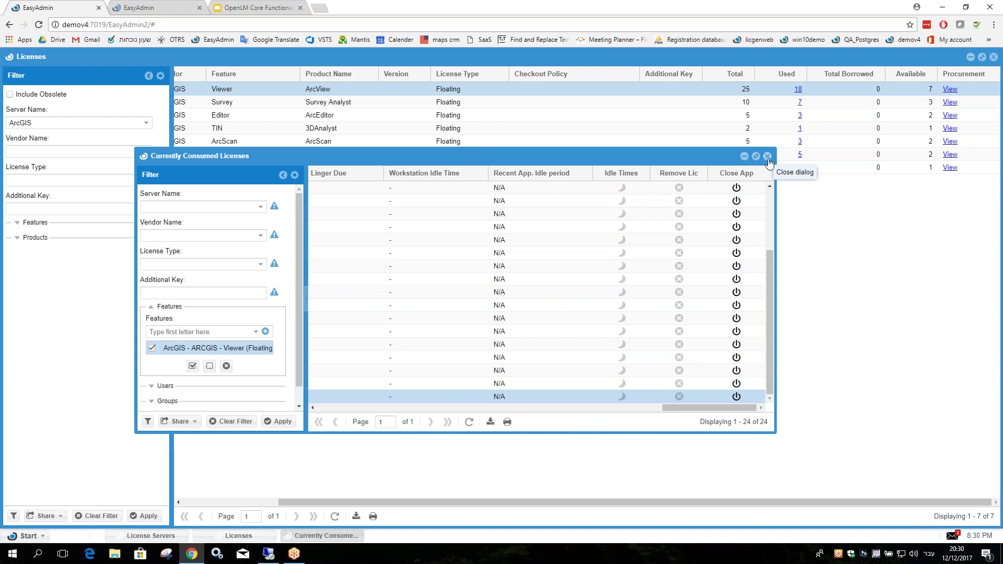
drag(679, 408, 292, 425)
scroll(523, 267, right, 10)
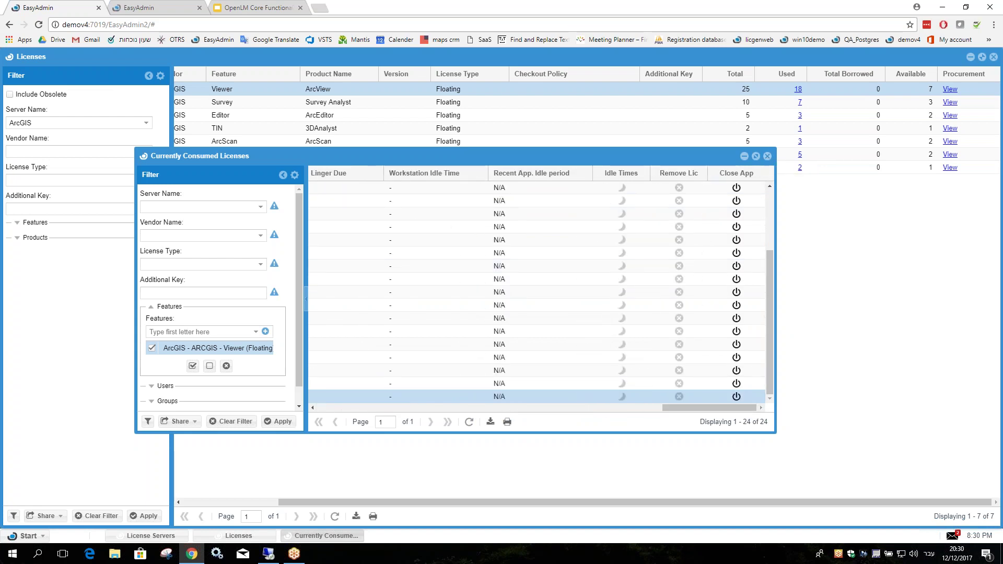
click(768, 156)
click(994, 57)
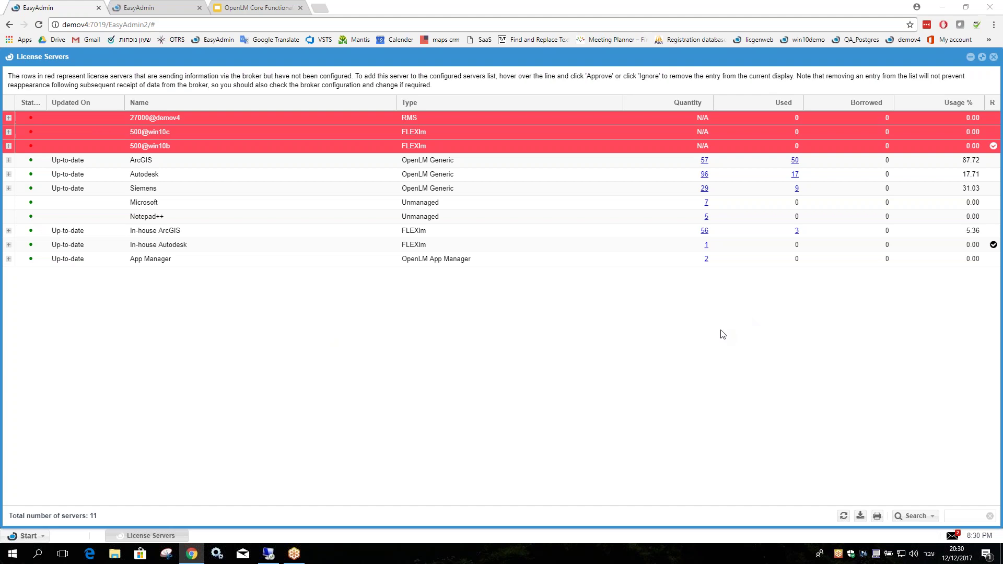
- Switch to the second EasyAdmin session and examine the AUTODESK-SMA usage chart's maximum and total levels over time
click(26, 536)
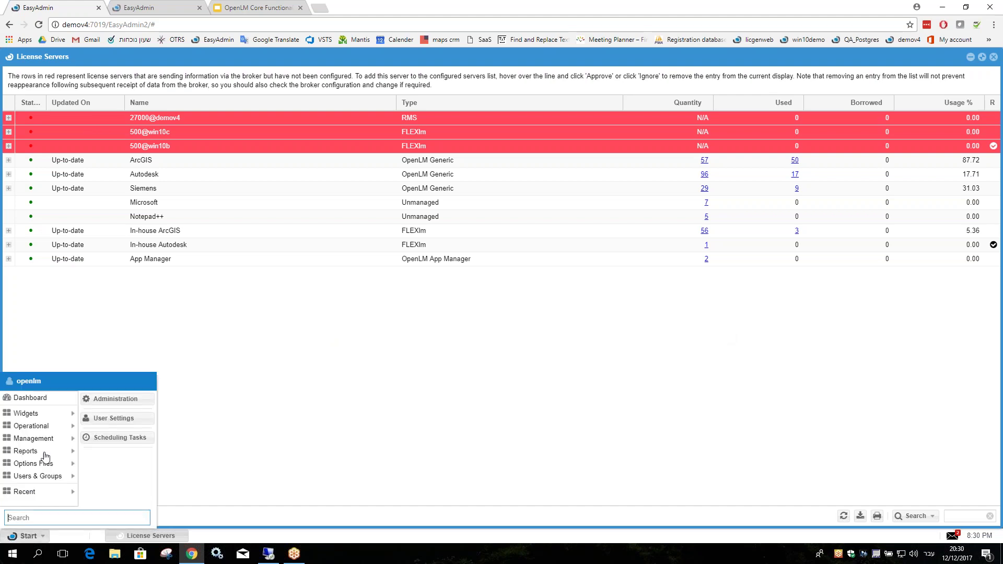
click(140, 6)
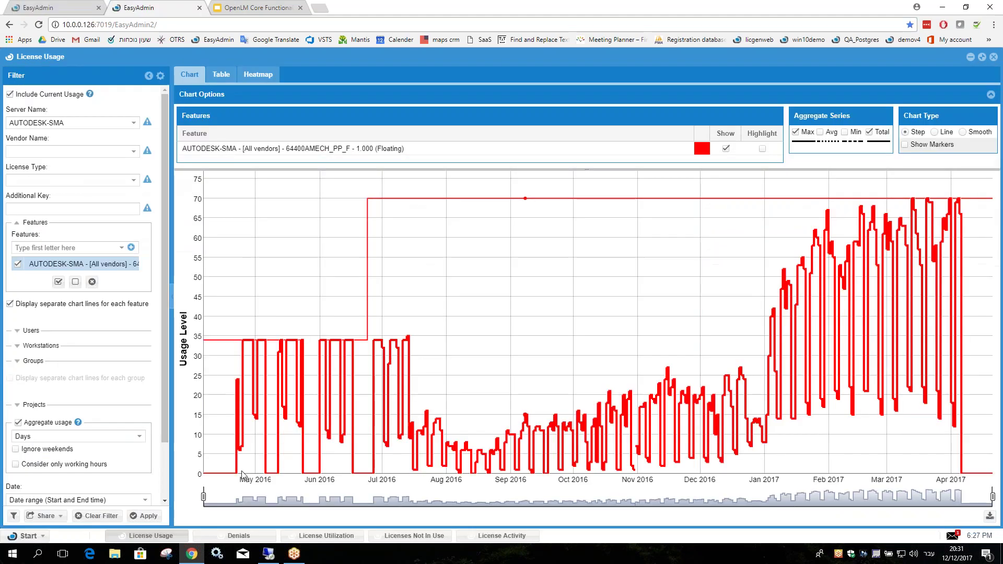
mouse_move(287, 341)
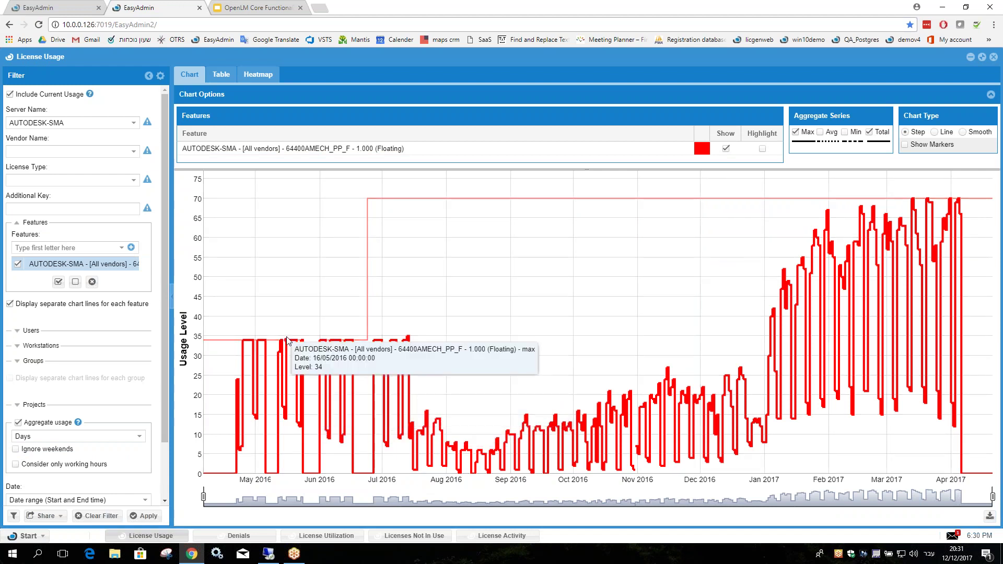
mouse_move(366, 241)
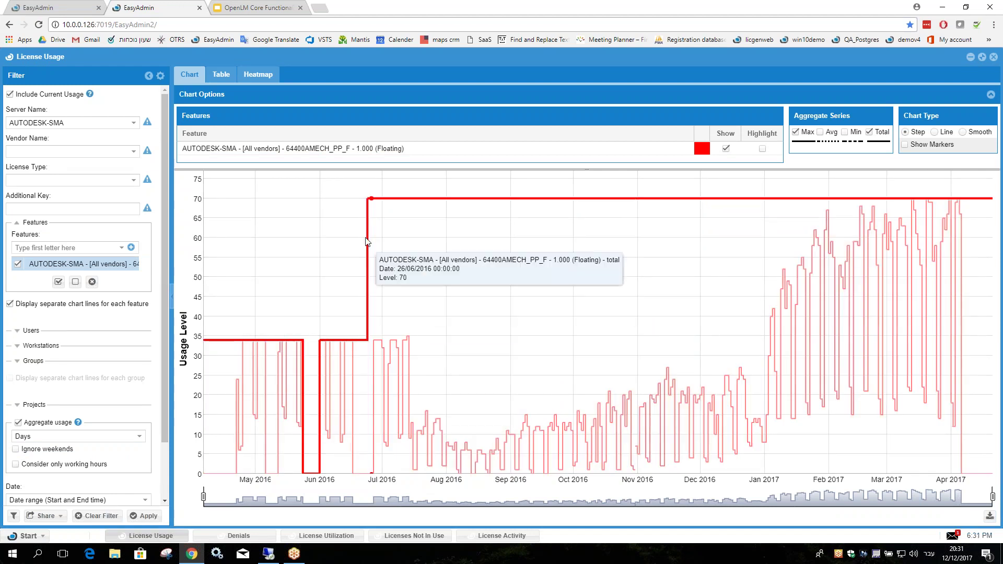
mouse_move(811, 311)
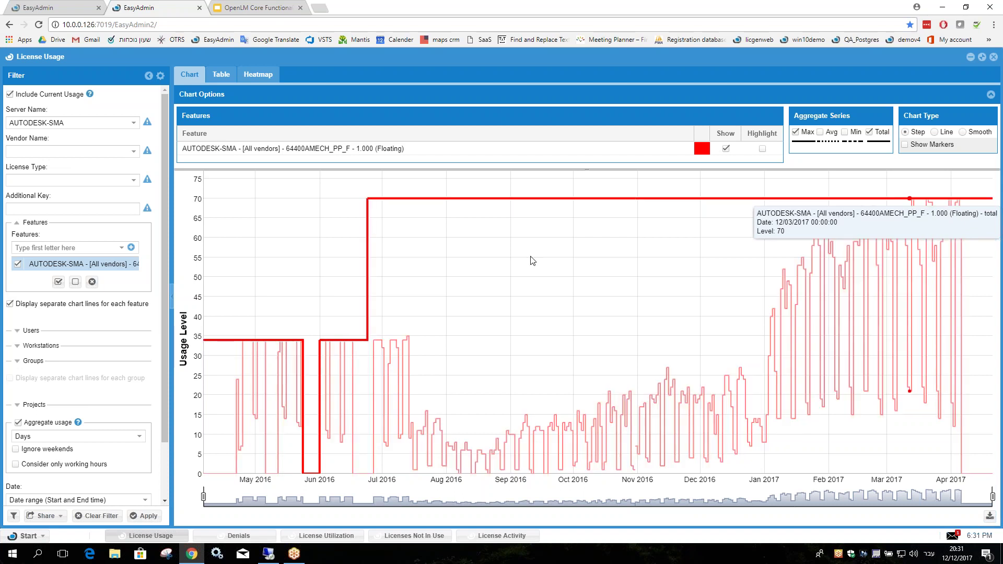
- Display the license usage as a heatmap, look through its daily percentages, and return to the chart
click(258, 75)
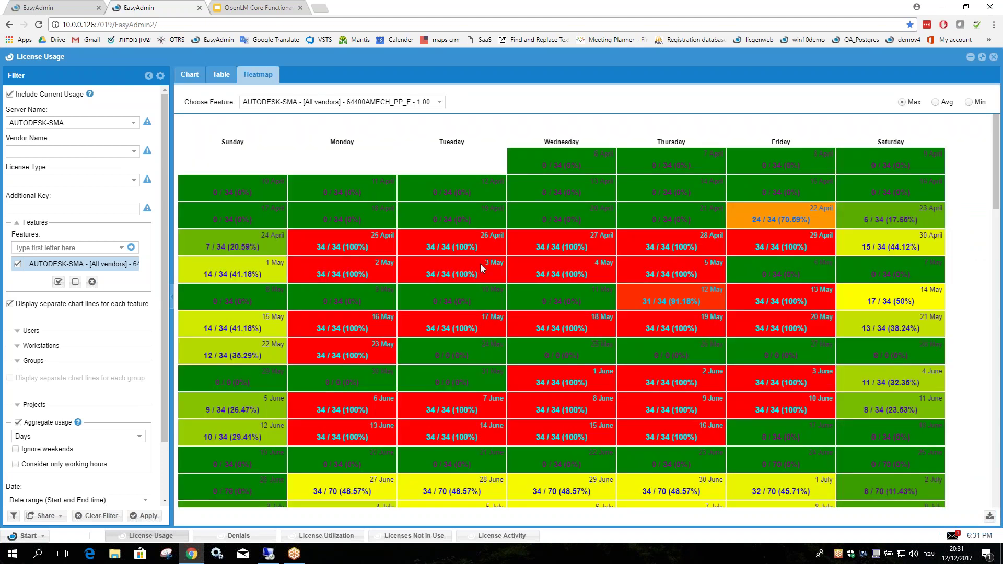
scroll(481, 268, down, 5)
scroll(562, 308, down, 9)
scroll(532, 313, up, 15)
click(190, 75)
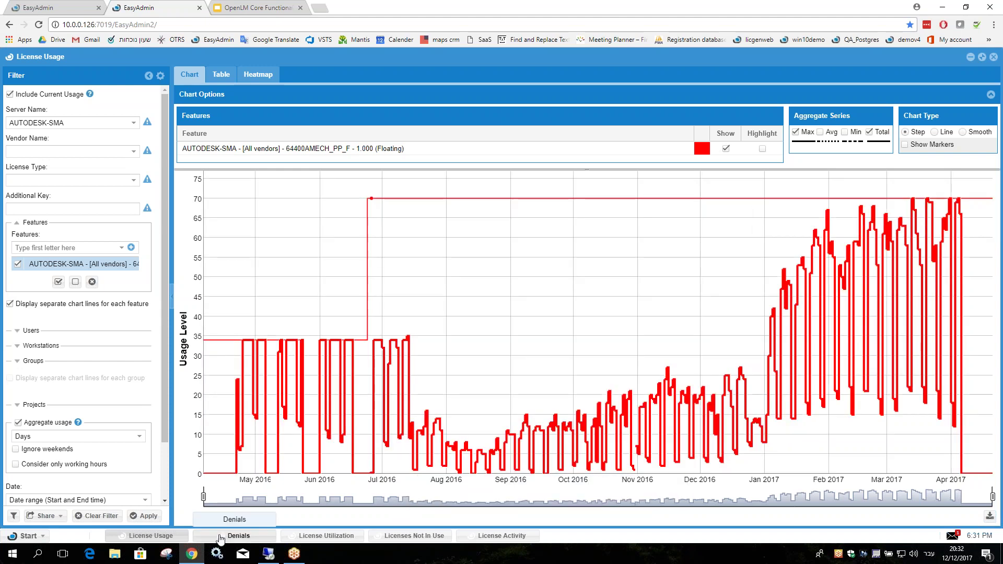
- Open the Denials report and review its denial type filters, selecting and clearing Limit Reached
click(220, 537)
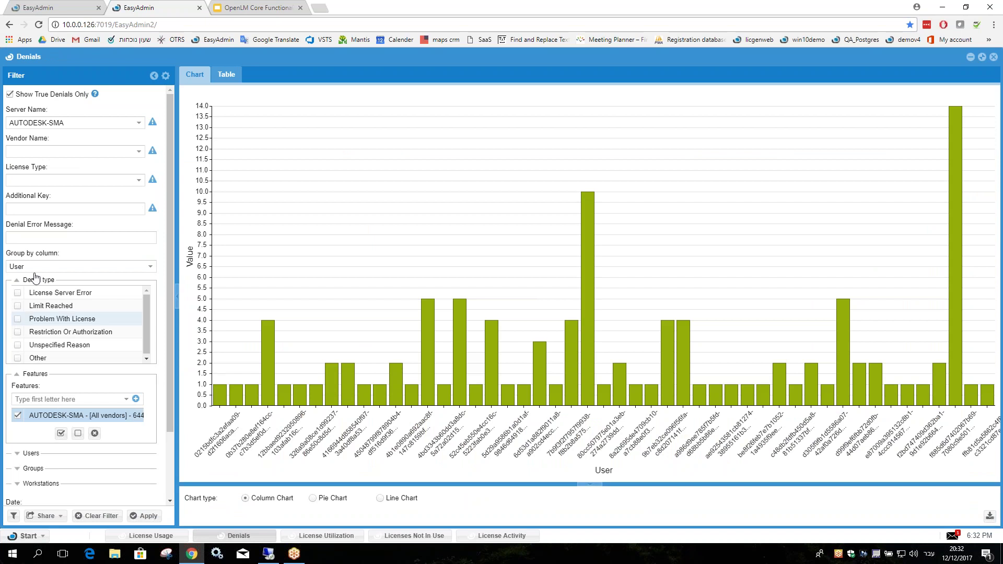
scroll(29, 321, down, 1)
click(20, 305)
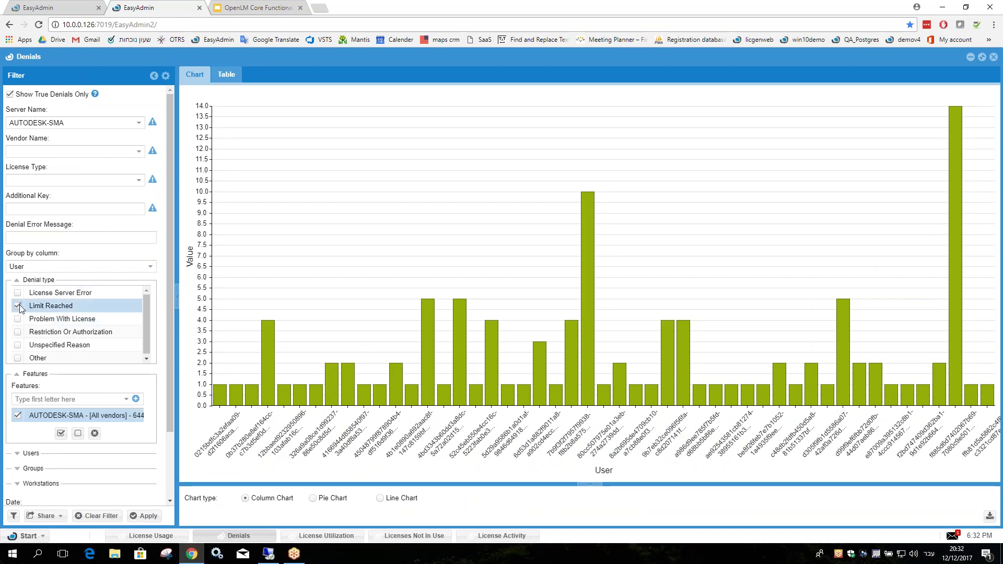
click(19, 305)
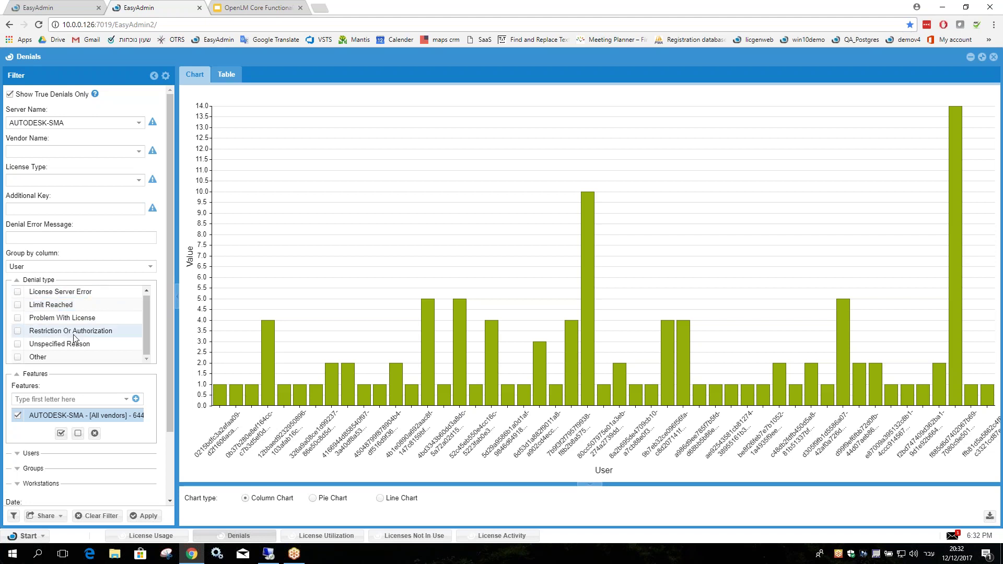
scroll(135, 424, down, 3)
scroll(135, 424, up, 3)
- Group the AUTODESK-SMA denials by Hour (in a day) and apply the filter to the chart
click(21, 267)
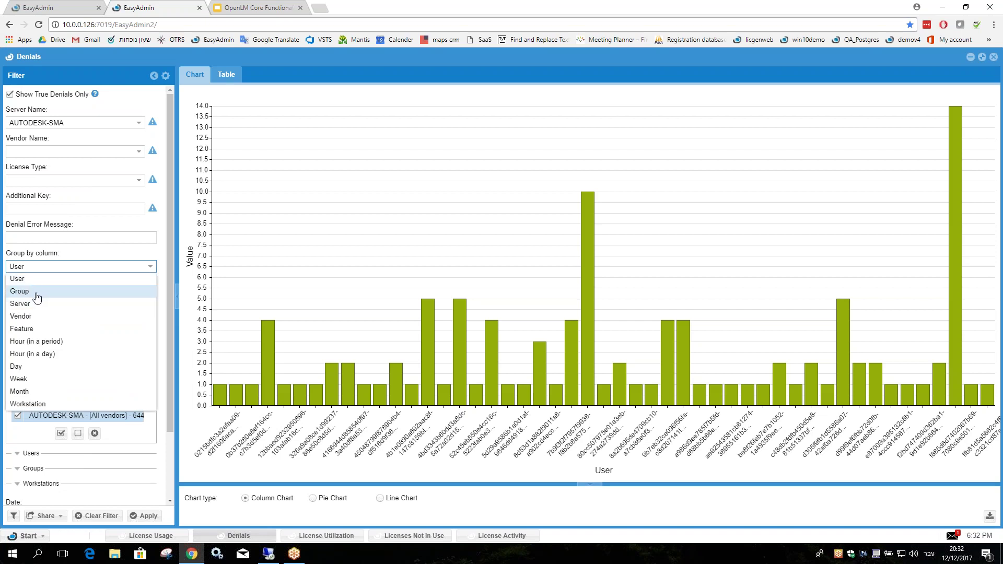
click(52, 354)
click(146, 516)
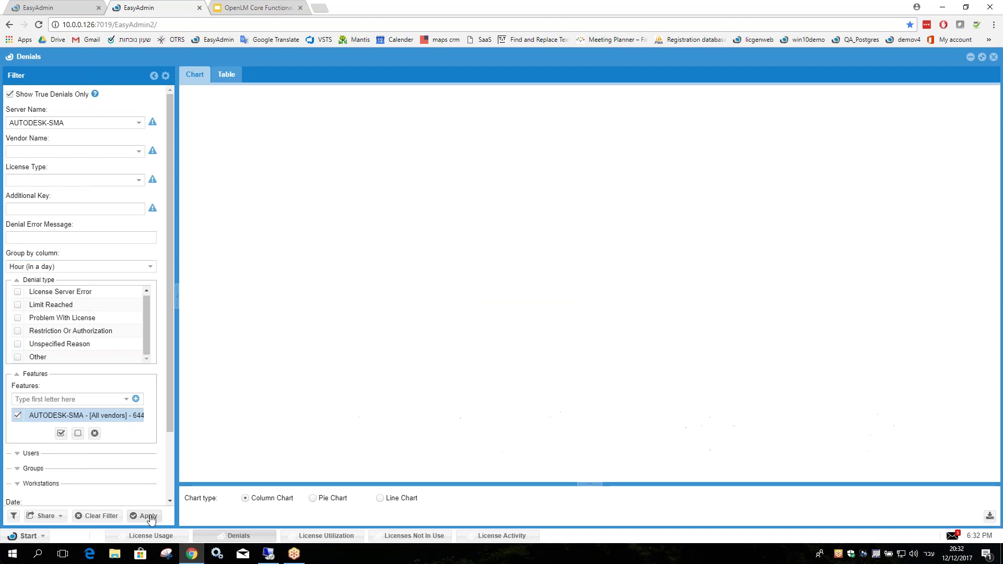
mouse_move(649, 330)
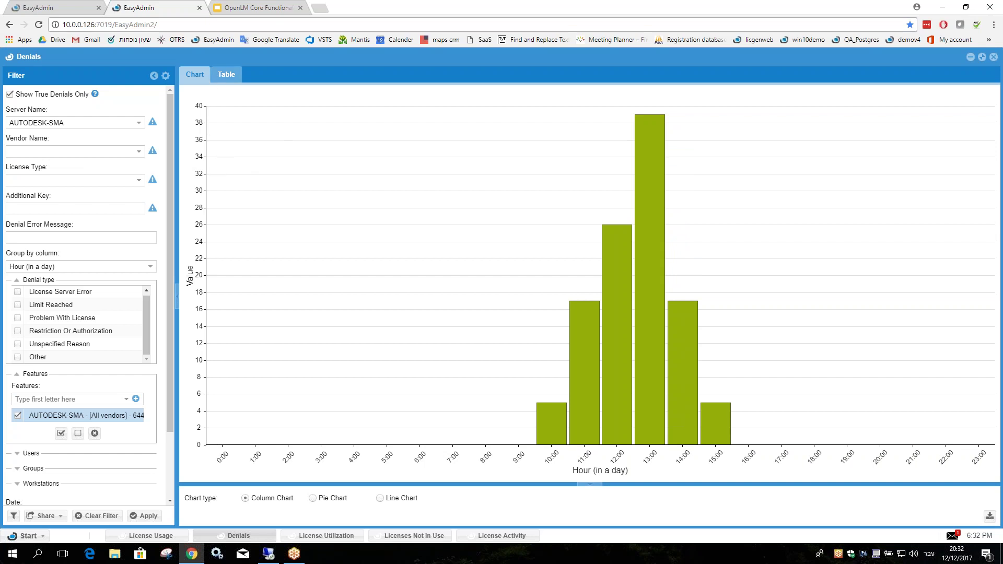
- Review the individual AUTODESK-SMA denial records in the Denials table and return to the chart
click(223, 76)
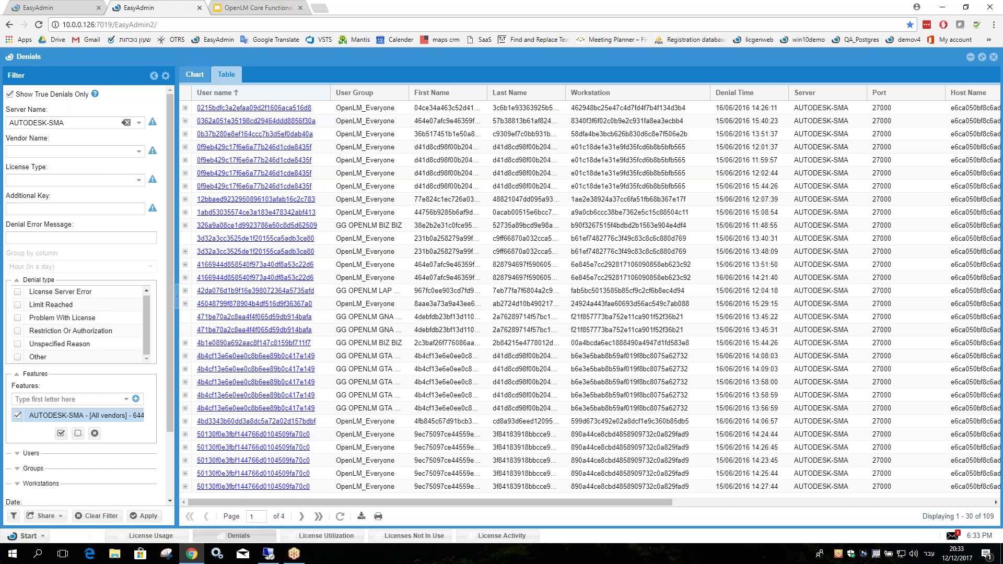
click(185, 107)
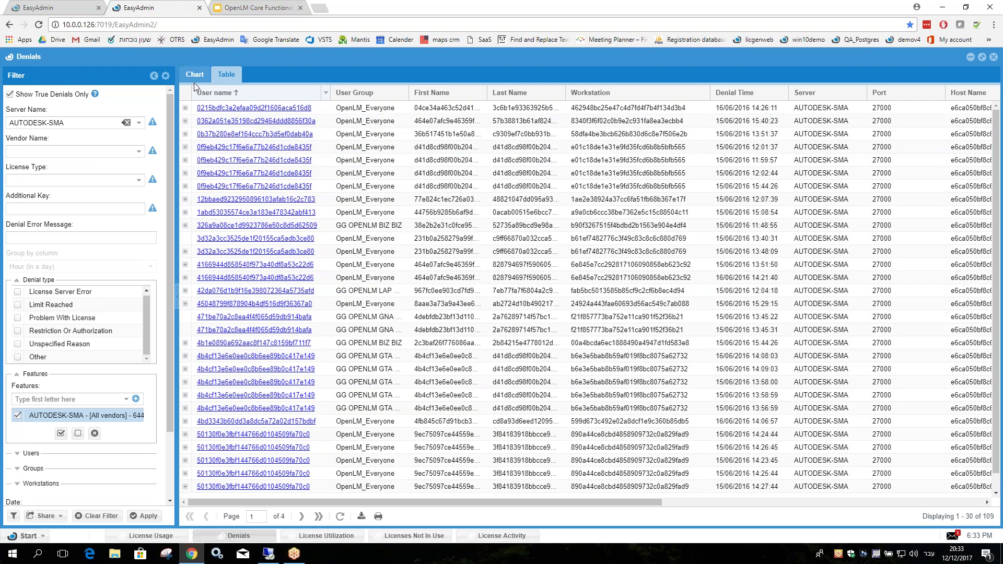
click(194, 77)
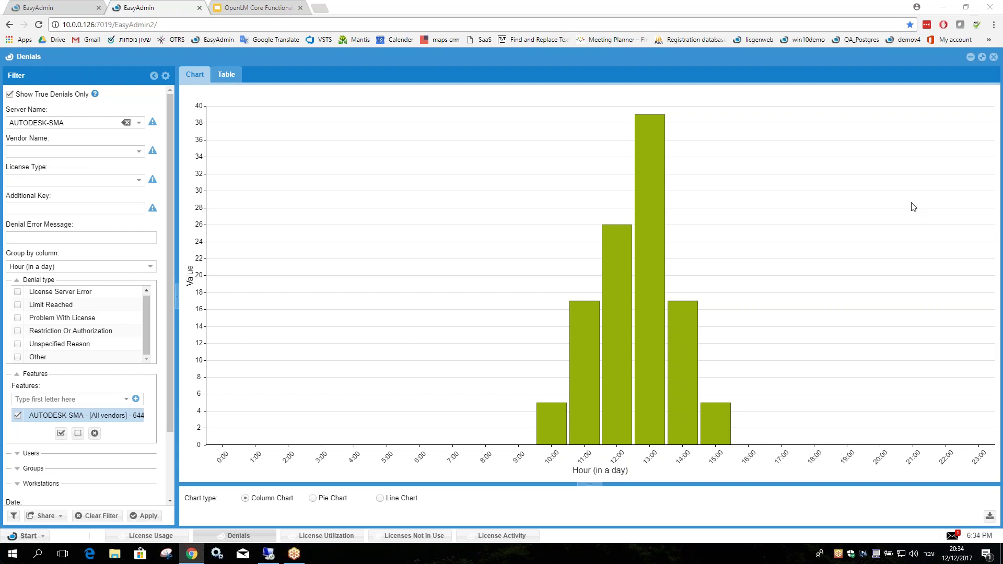
- Open the License Utilization report, set Quality of Service to 90%, and examine the AUTODESK-SMA curve at the QoS line
click(310, 539)
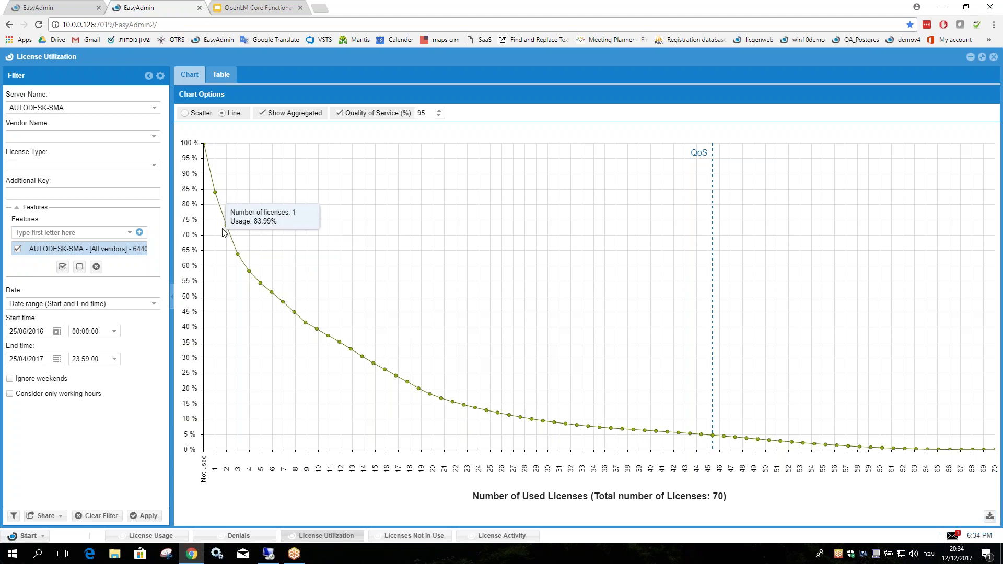
mouse_move(228, 230)
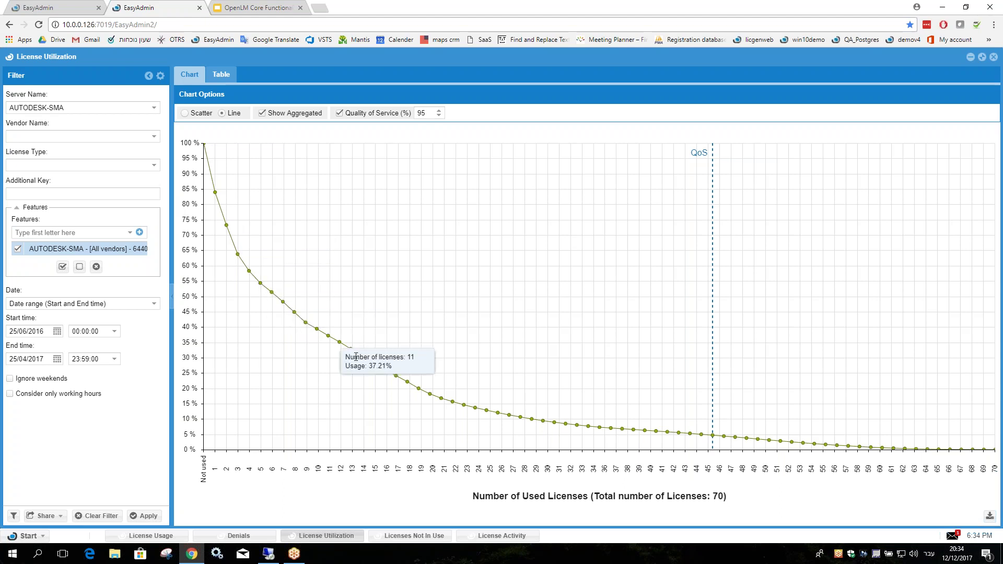
click(424, 113)
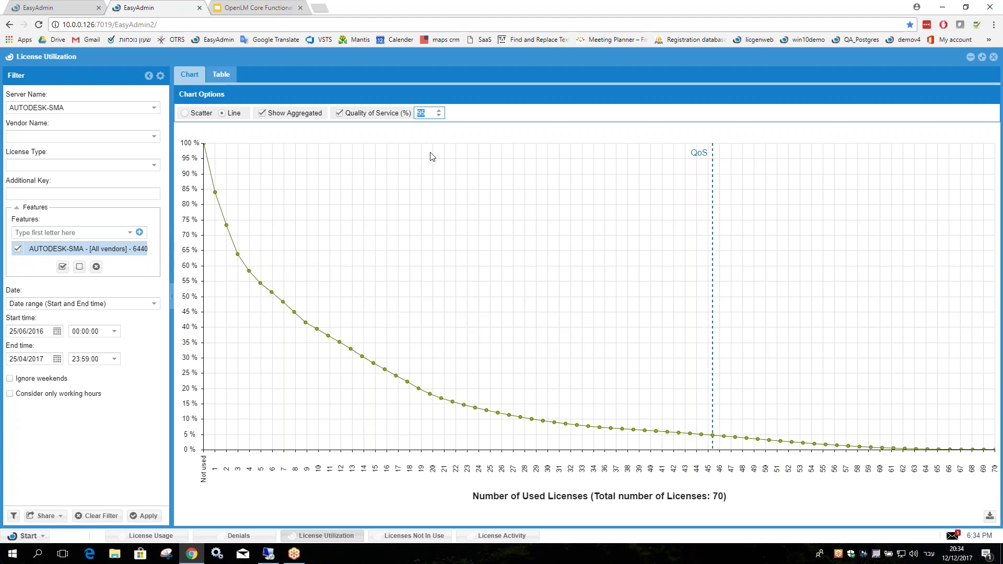
text(90)
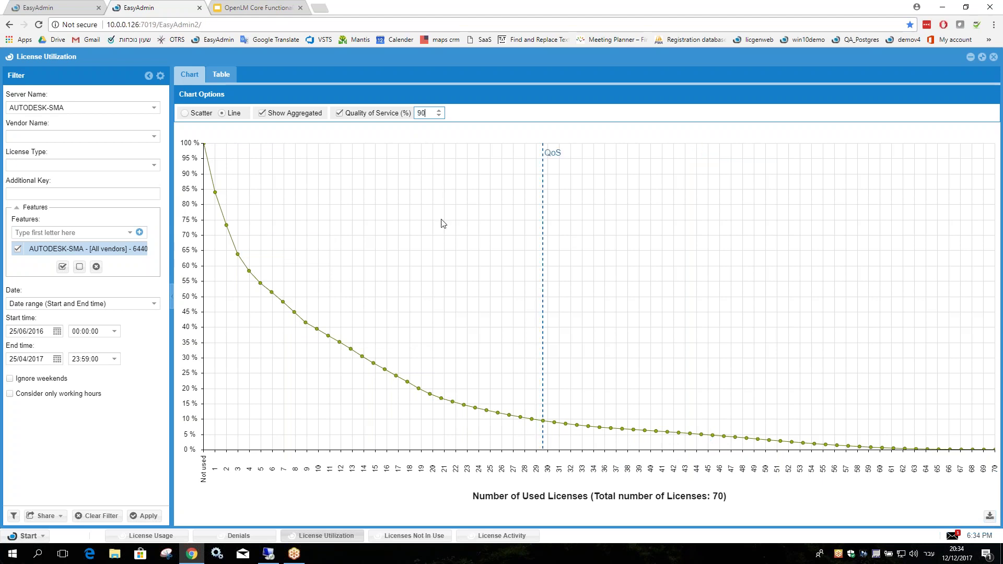
click(430, 113)
mouse_move(543, 422)
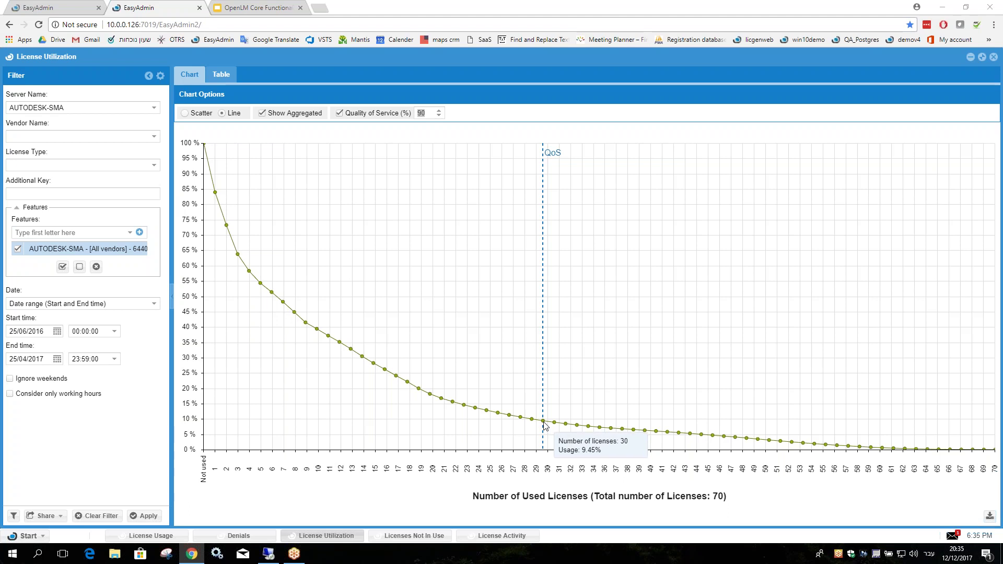
click(423, 112)
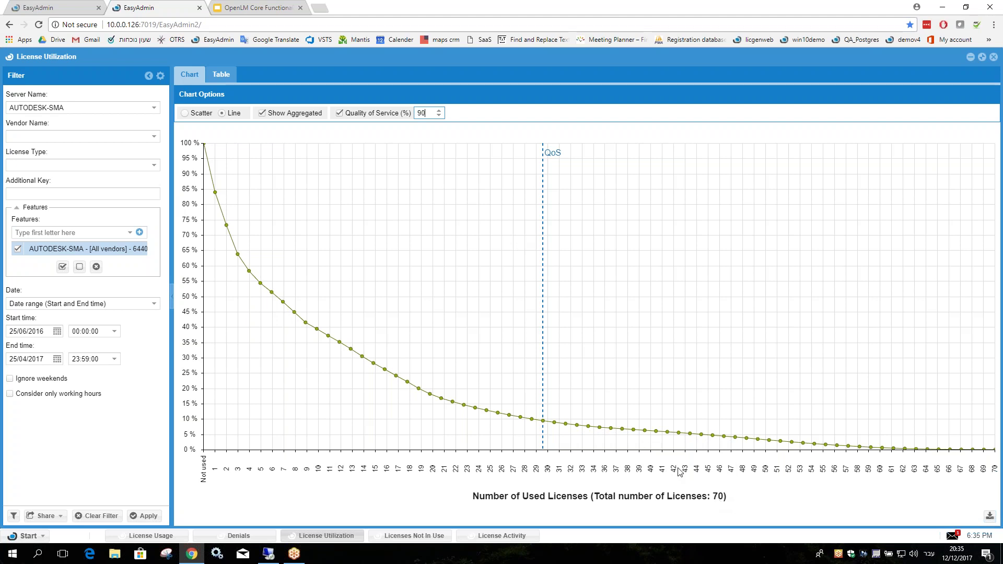
mouse_move(546, 425)
- Open the Licenses Not In Use report and compare it with the License Utilization chart
click(406, 537)
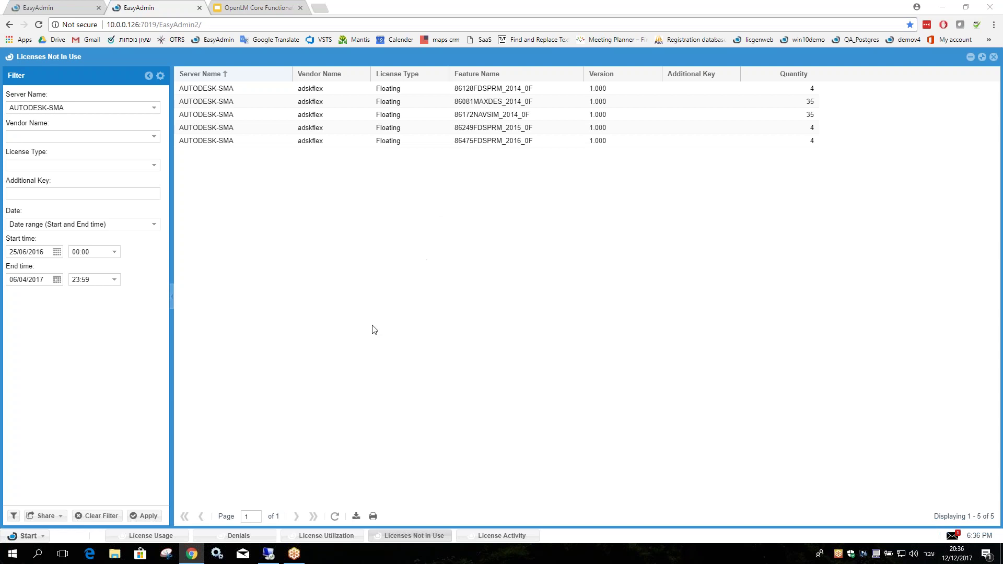
click(327, 536)
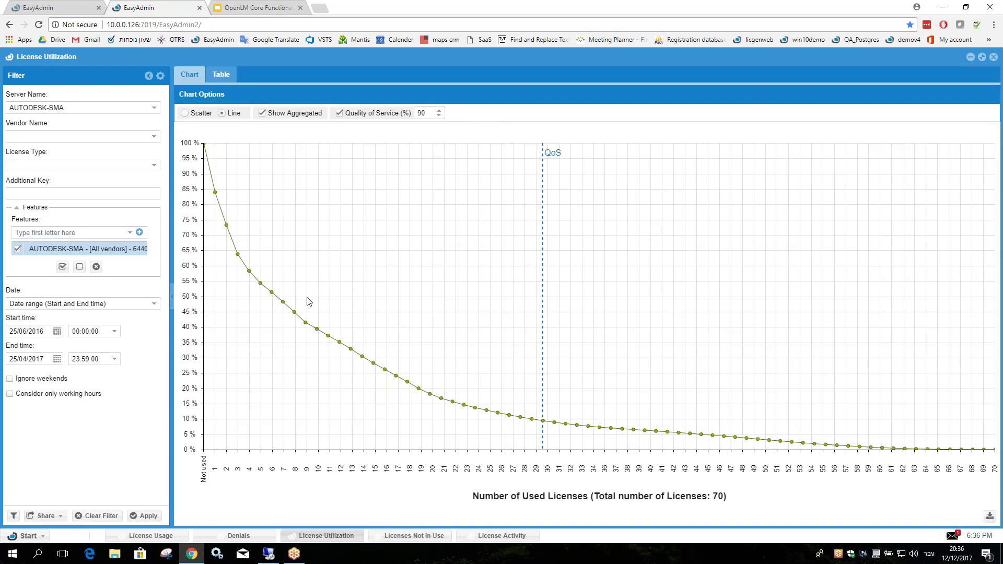
mouse_move(289, 332)
click(414, 536)
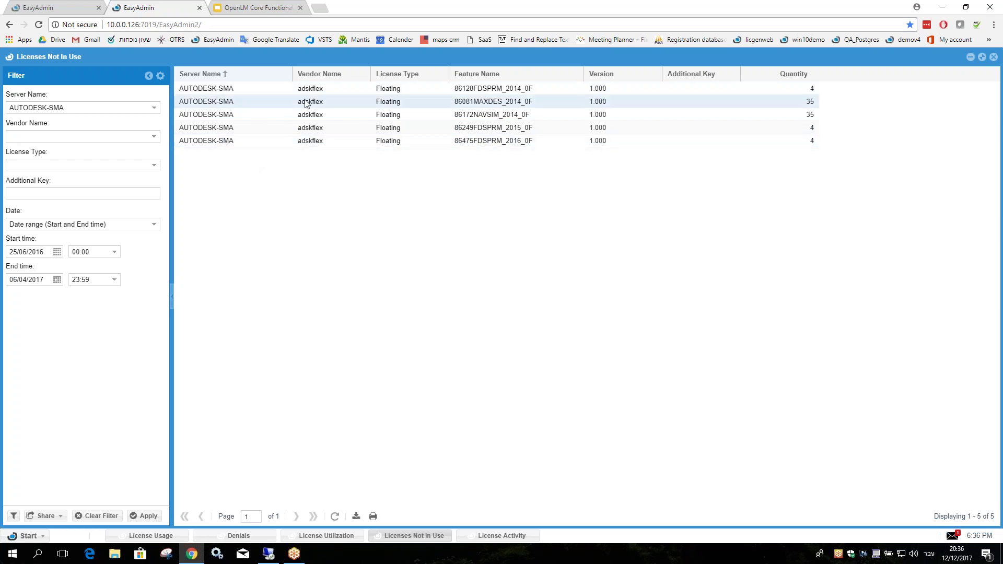
- Go through the unused AUTODESK-SMA features, checking their versions and quantities and glancing back at the utilization chart
click(345, 89)
click(611, 98)
click(609, 115)
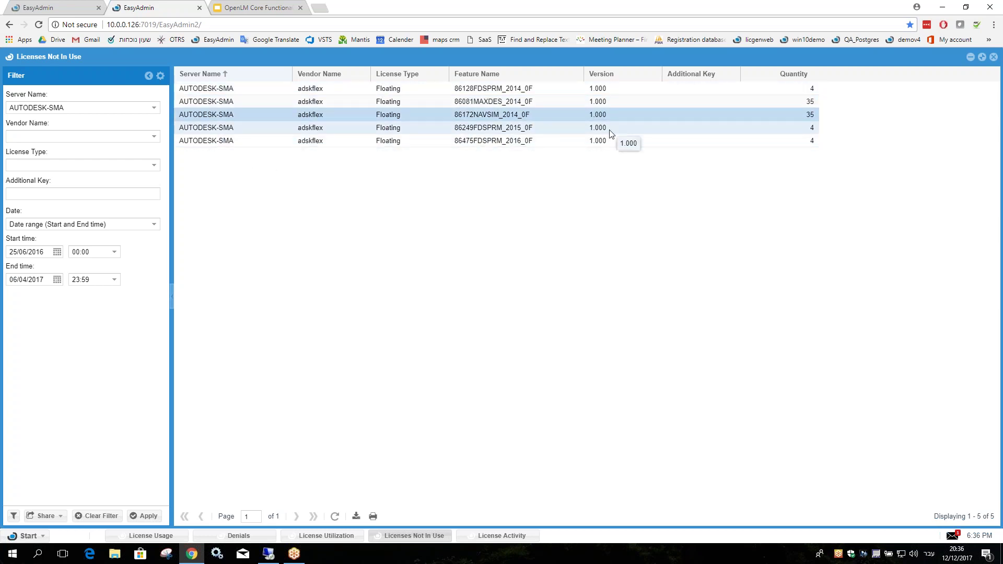
click(607, 139)
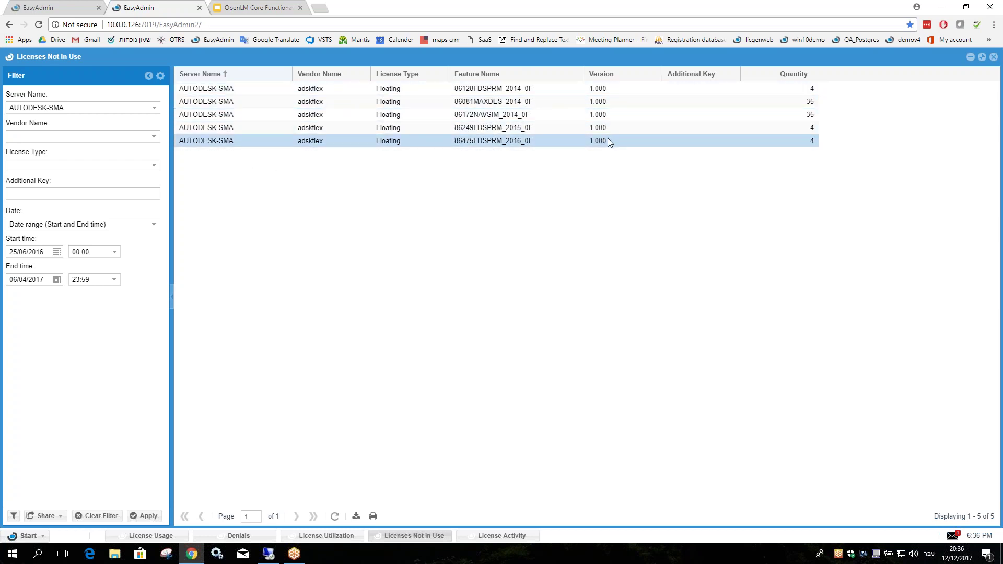
click(812, 92)
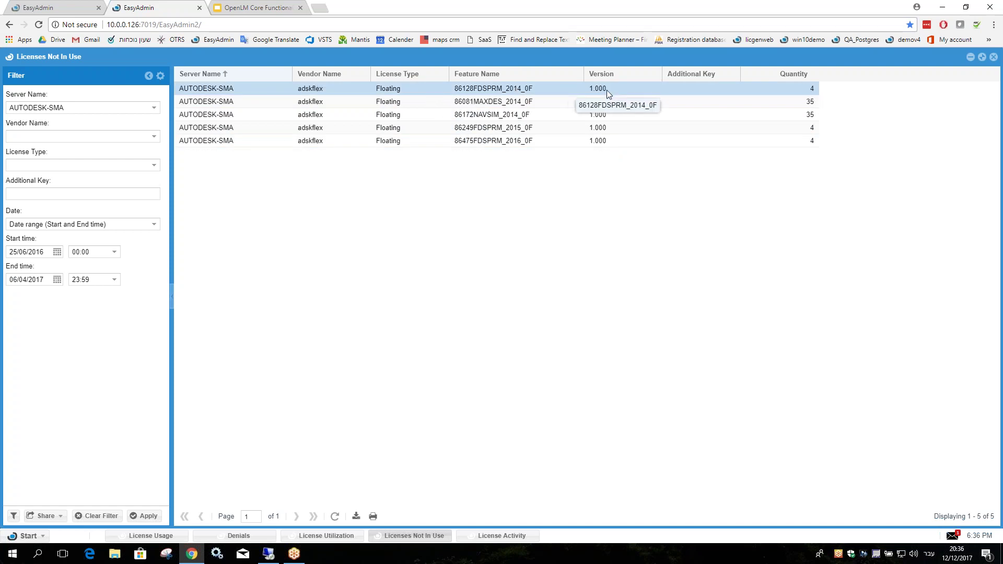
click(810, 104)
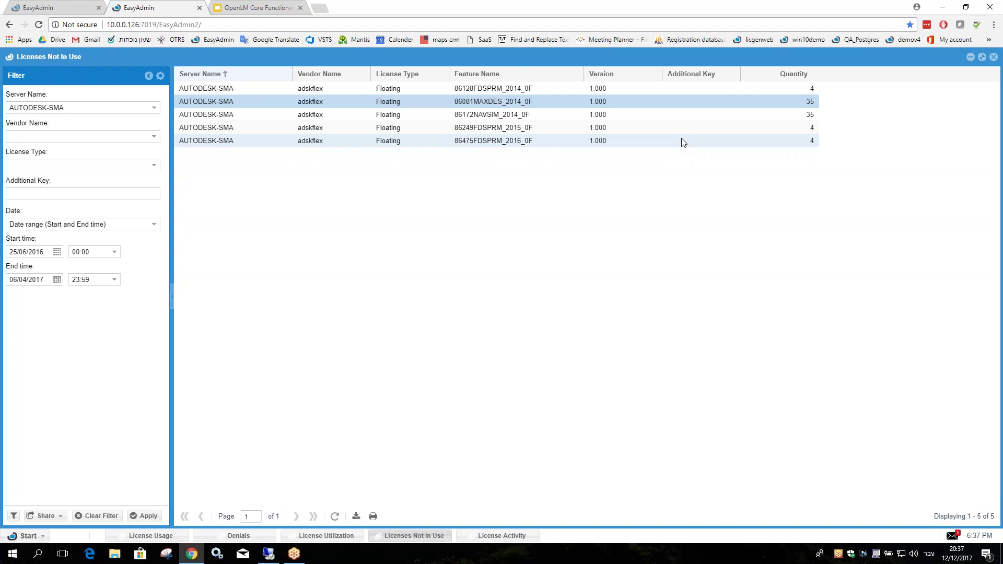
click(329, 536)
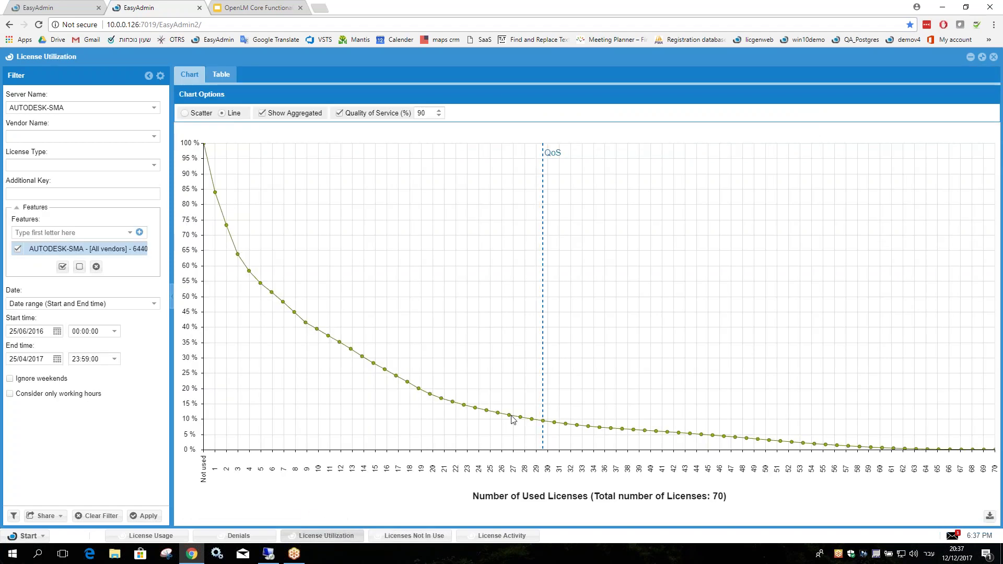
click(414, 536)
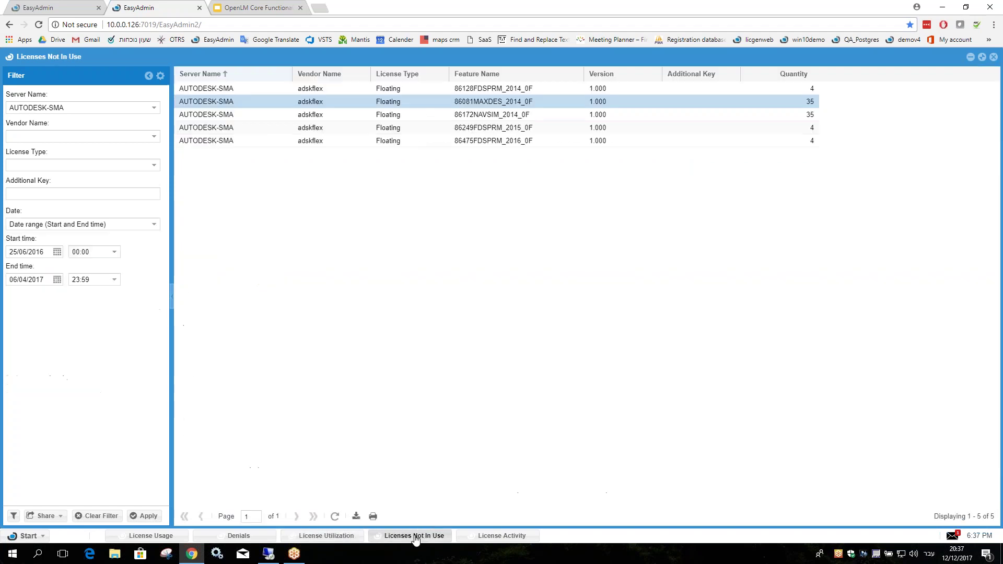
- Open the License Activity report, examine usage time per group, and review the available grouping columns
click(490, 537)
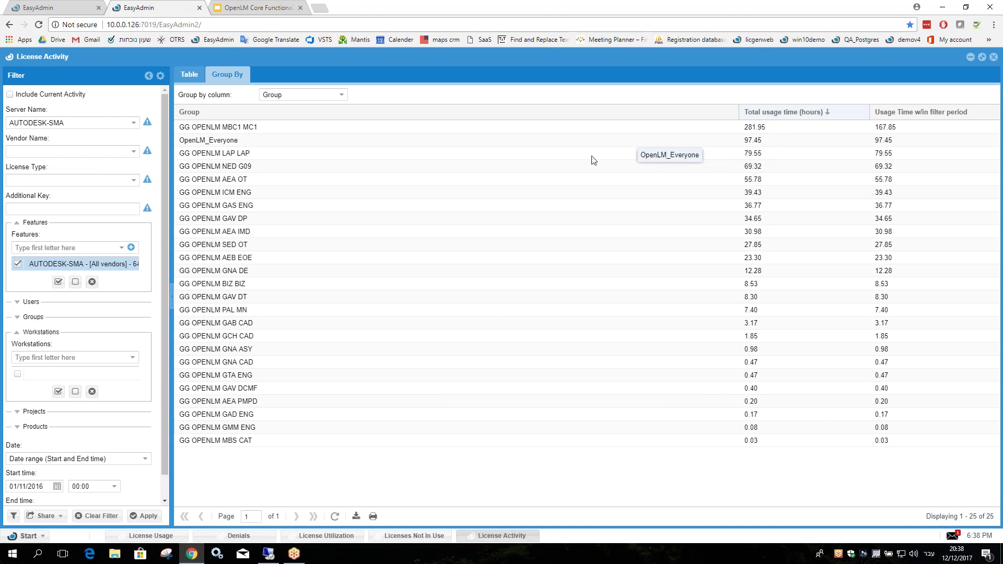
click(341, 96)
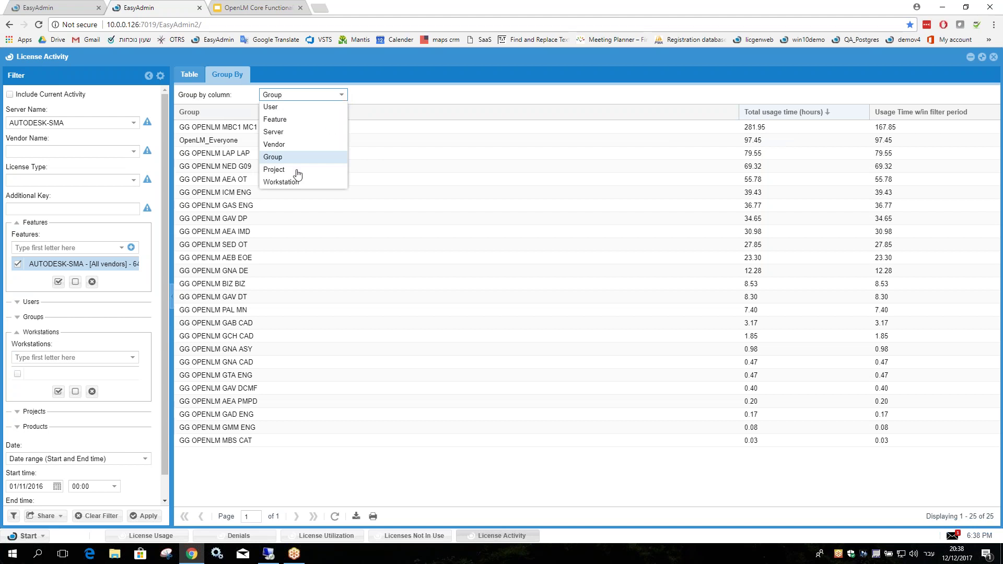
click(377, 96)
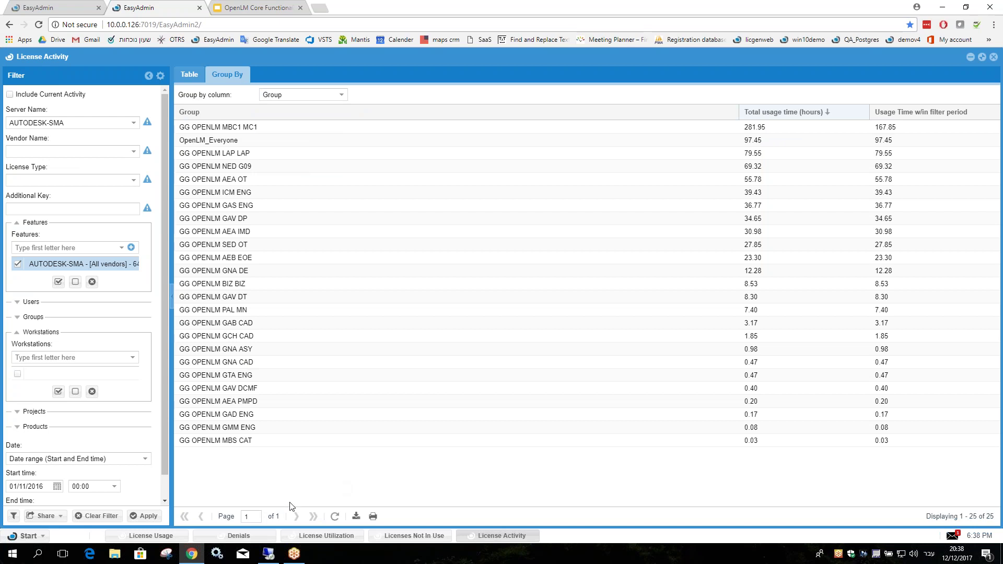
- Revisit the License Usage chart, check the License Servers list in the first EasyAdmin session, and return to the second session
click(149, 536)
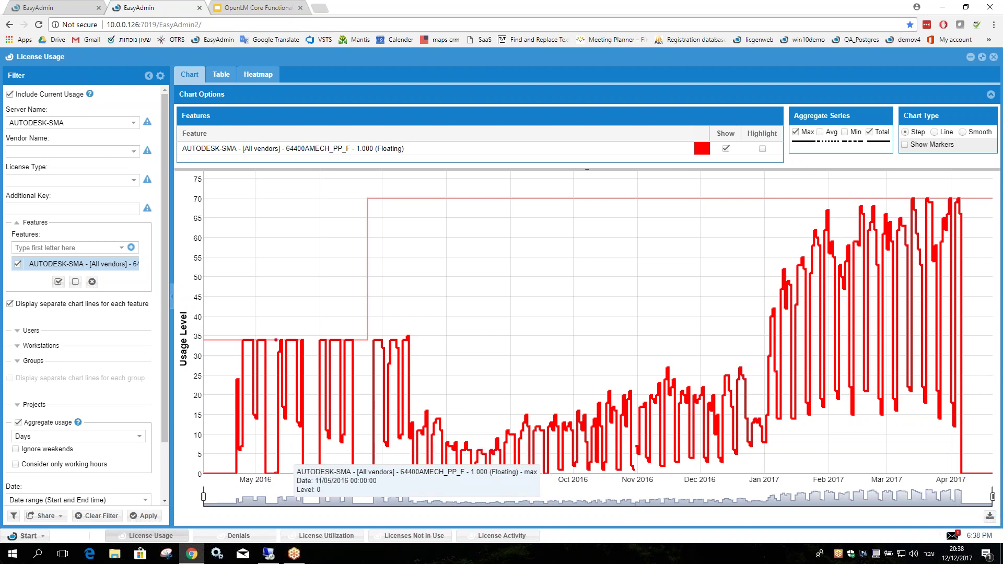
click(52, 8)
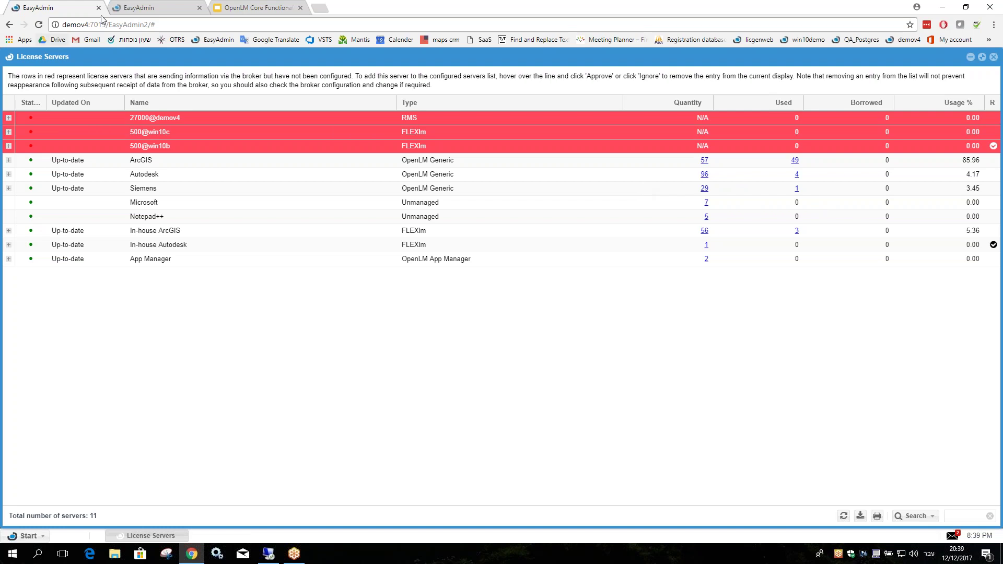
click(134, 6)
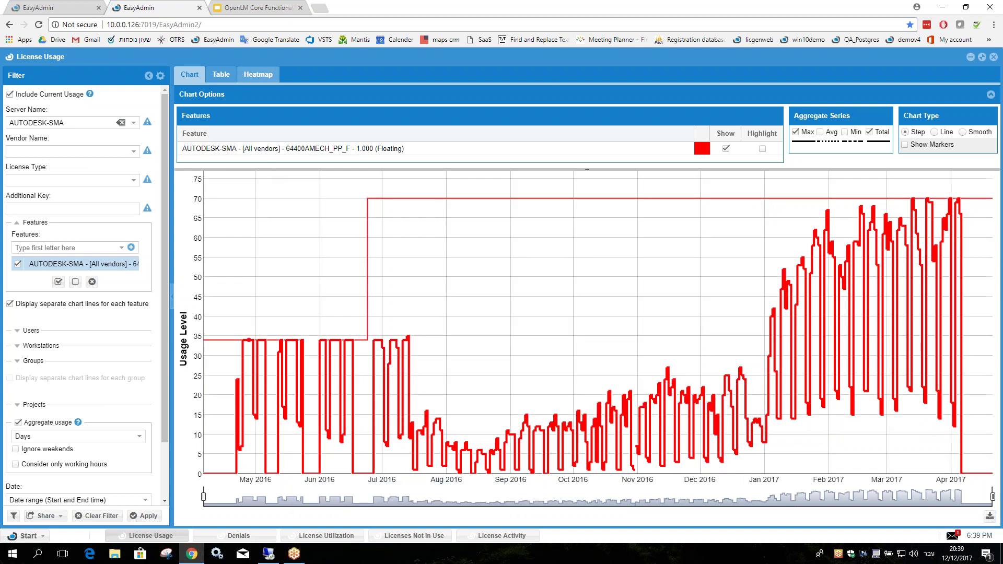
- Show the AUTODESK-SMA usage heatmap again and return to the usage chart
click(258, 77)
click(191, 79)
click(258, 77)
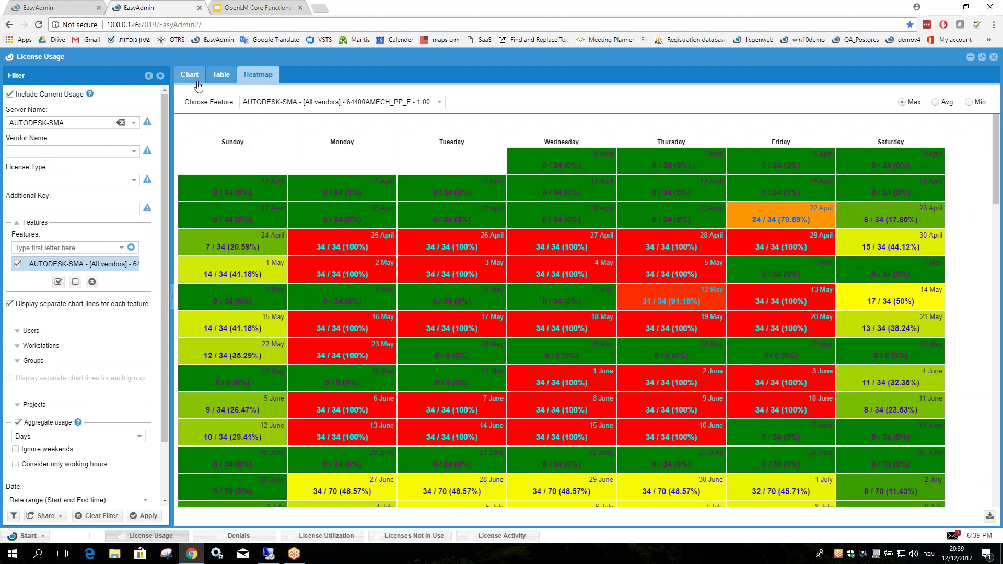
click(197, 82)
- Revisit the Denials report and review its grouping options, keeping Hour (in a day)
click(220, 538)
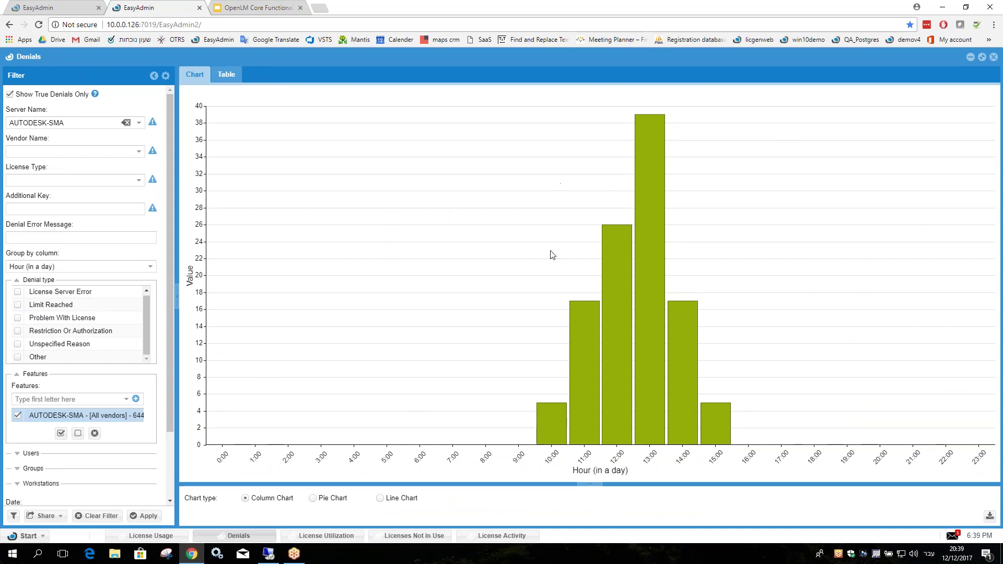
click(139, 268)
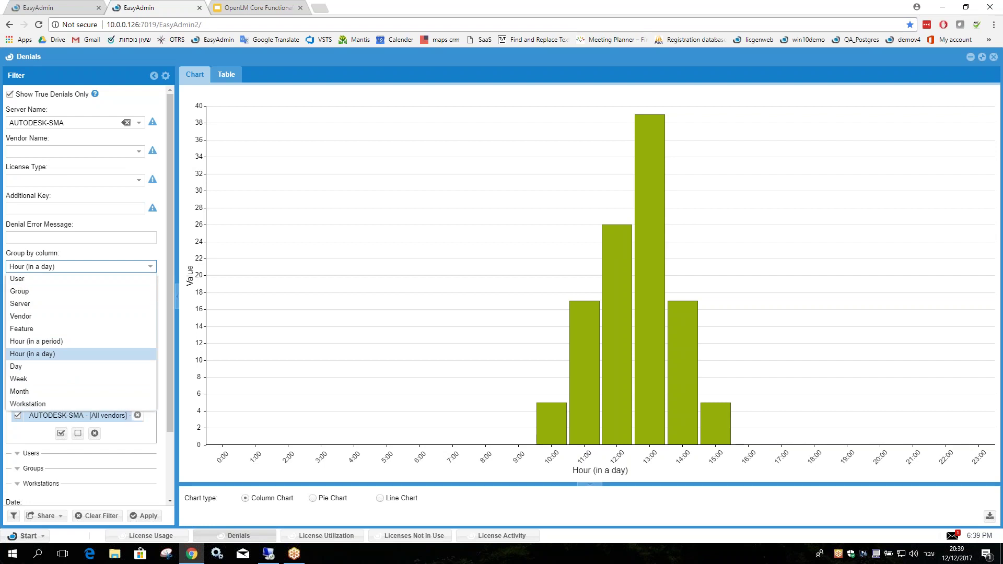
click(150, 268)
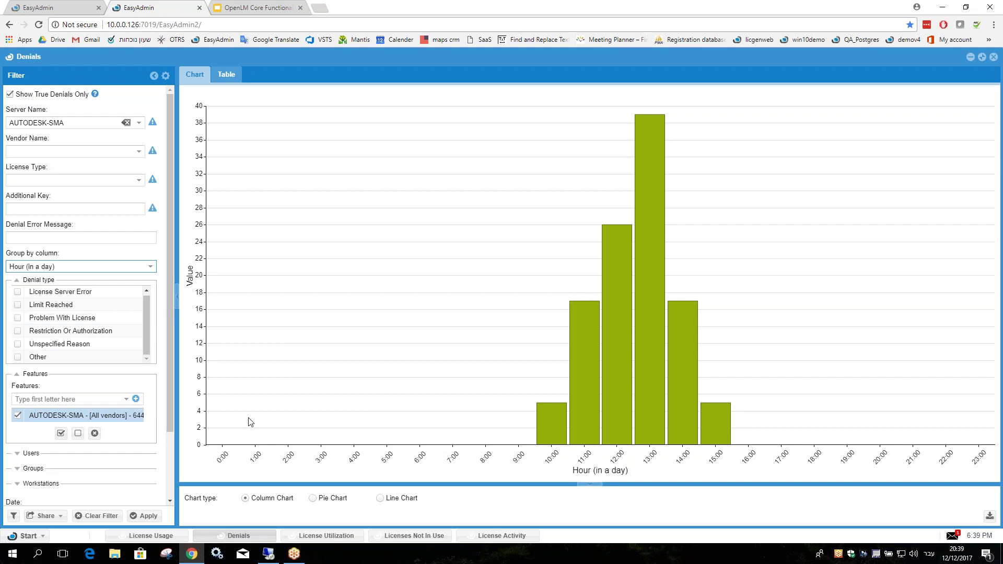
- Revisit the License Utilization chart and the Licenses Not In Use list
click(326, 536)
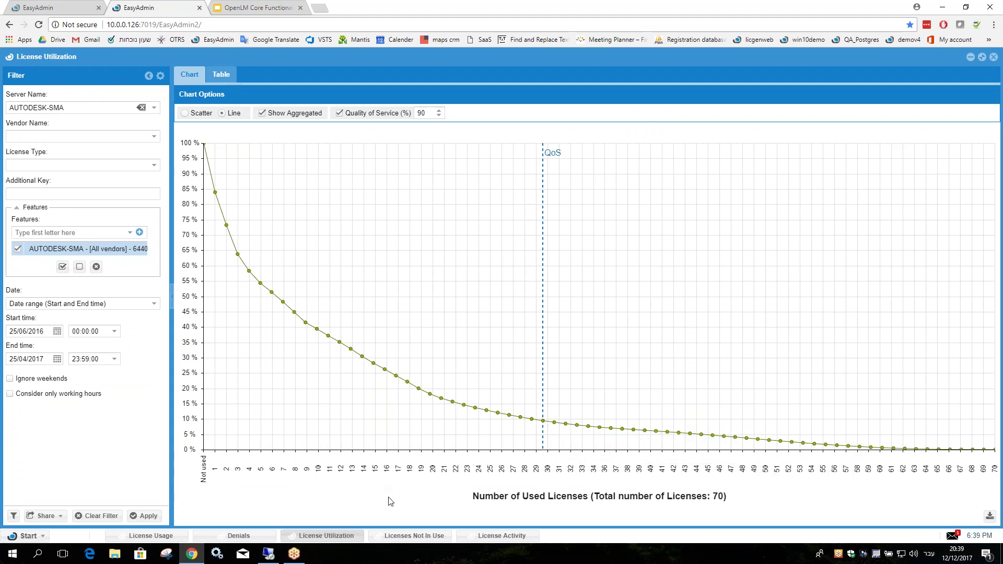
click(414, 536)
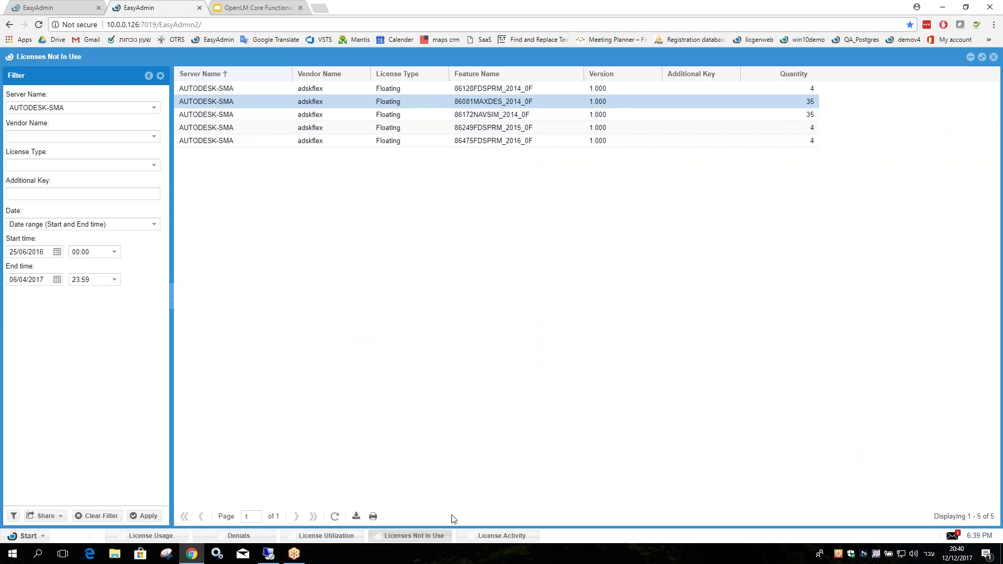
- Recheck the grouping columns in the License Activity report and switch to the OpenLM Core Functionality presentation in Google Slides
click(502, 536)
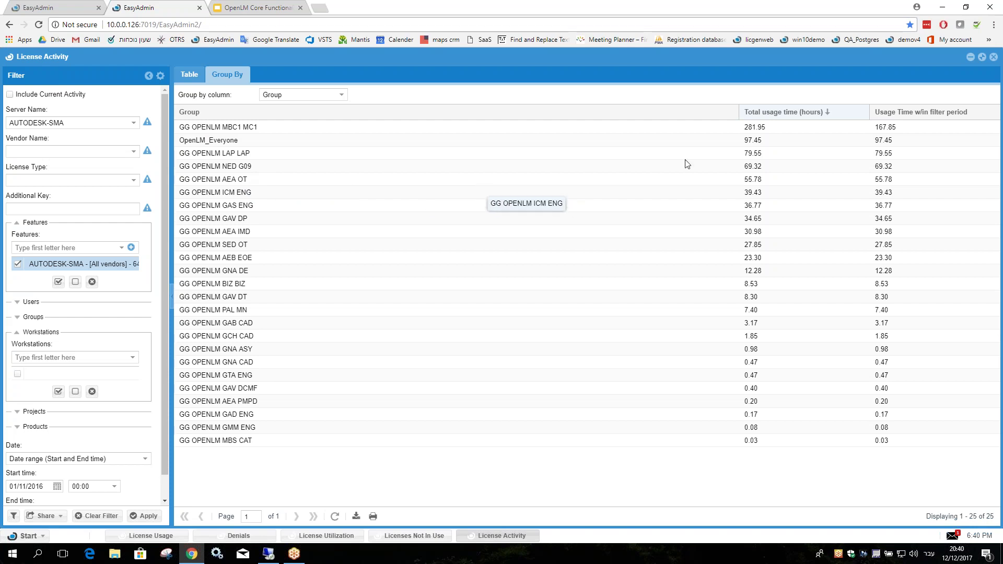
click(342, 95)
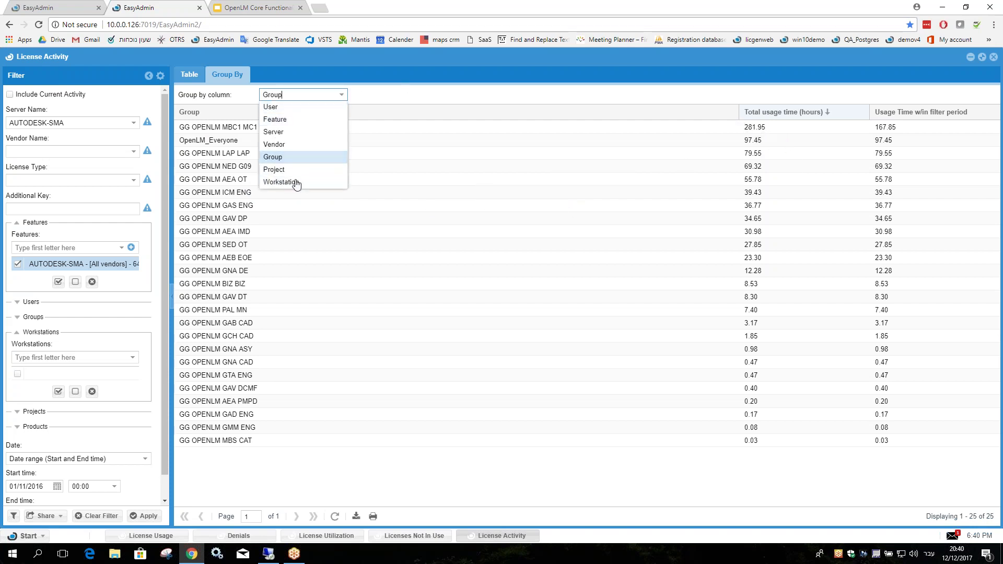
click(365, 95)
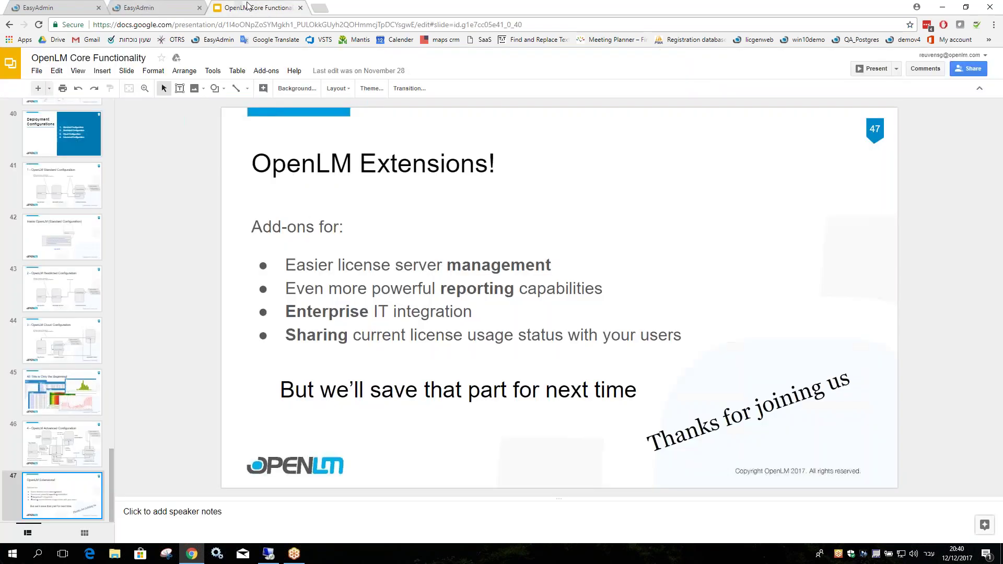
click(257, 8)
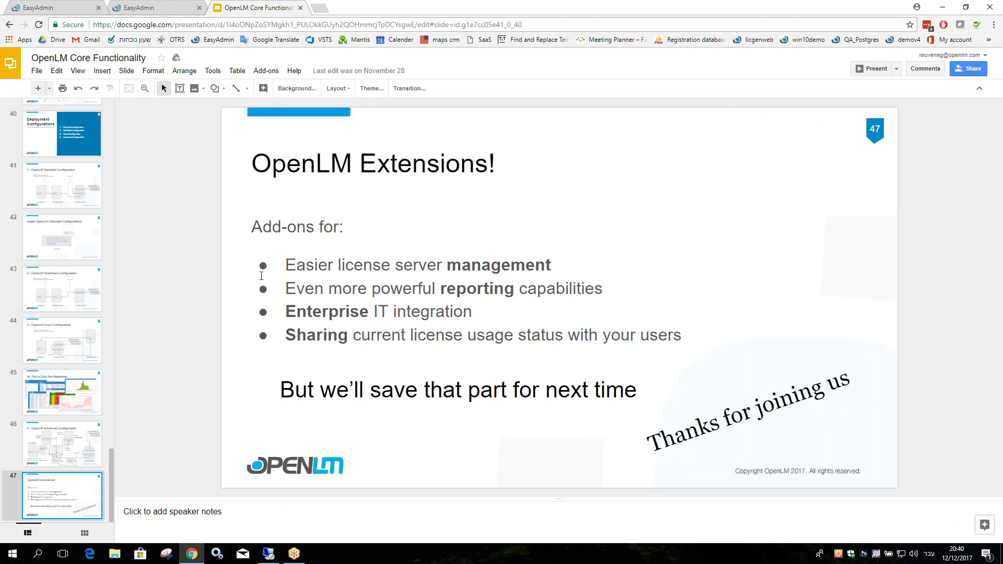